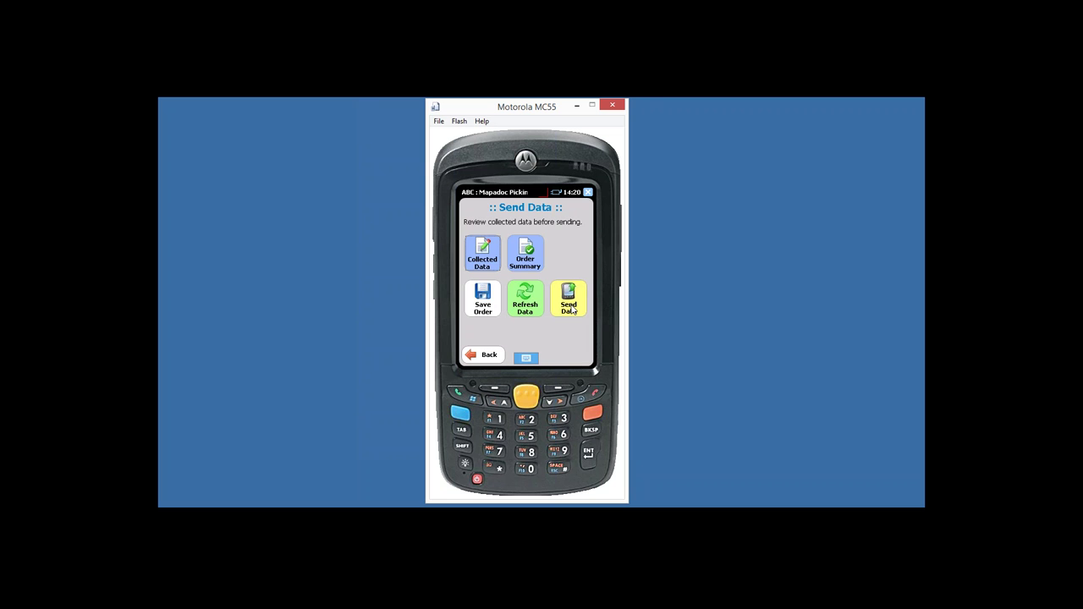
# Step: Send the collected order data from the handheld with packing list and case label printing left unselected
pyautogui.click(573, 309)
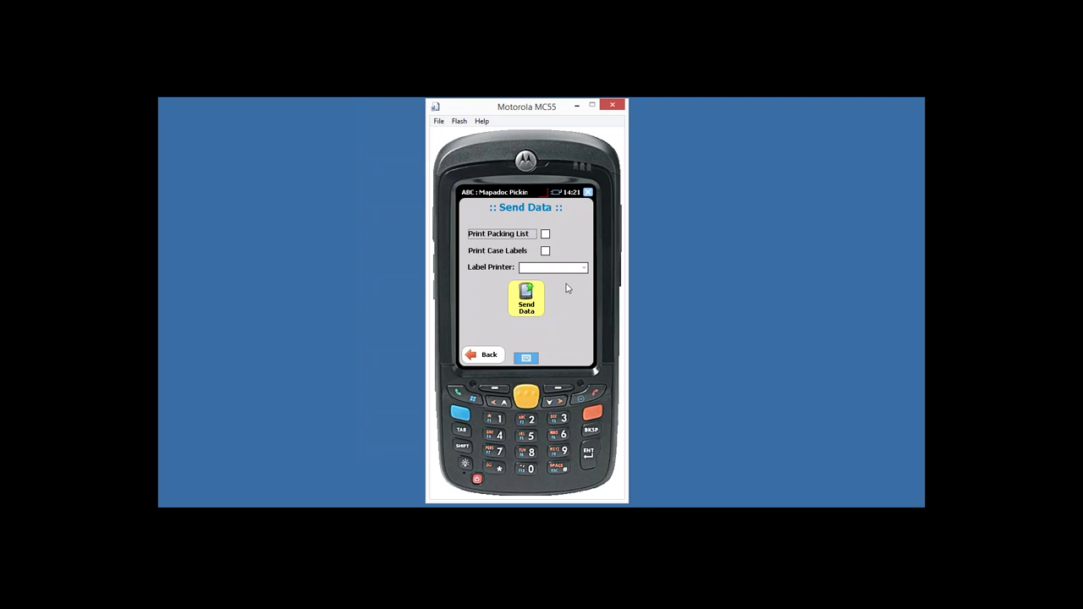
pyautogui.click(526, 304)
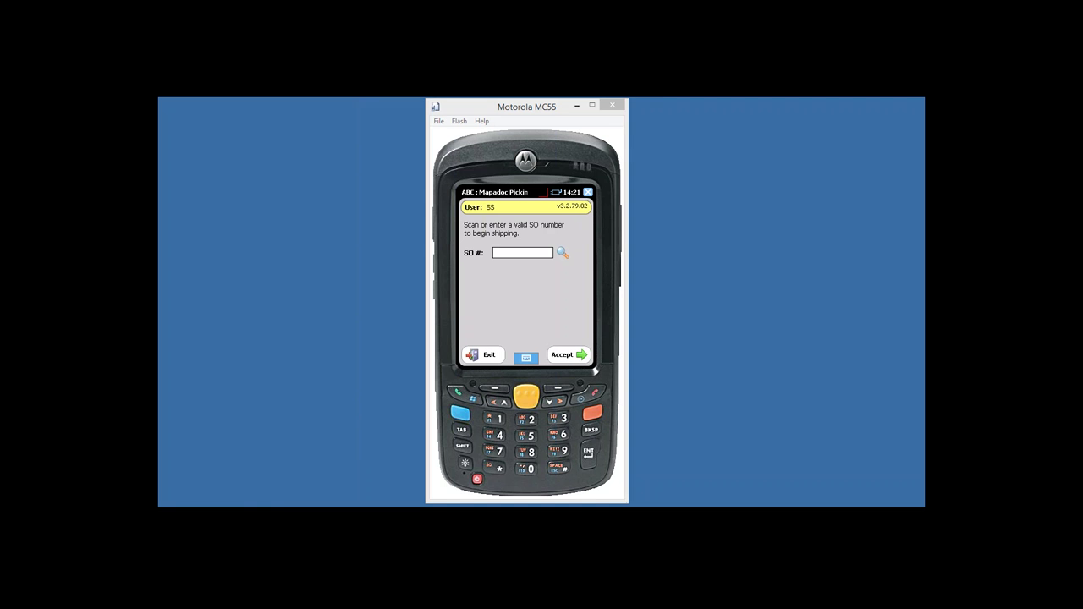
# Step: Switch to Sage ERP MAS 90 and load the picked order by its order number in Edit Order Package & Label Data
pyautogui.hotkey('alt', 'Tab')
pyautogui.click(567, 134)
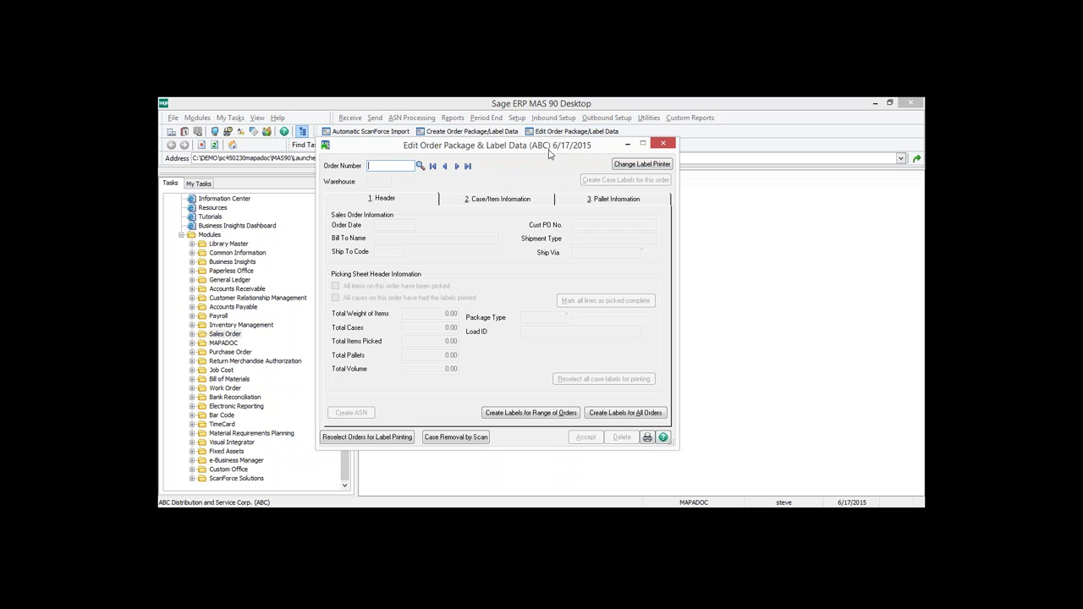
pyautogui.write('AB00012')
pyautogui.press('Tab')
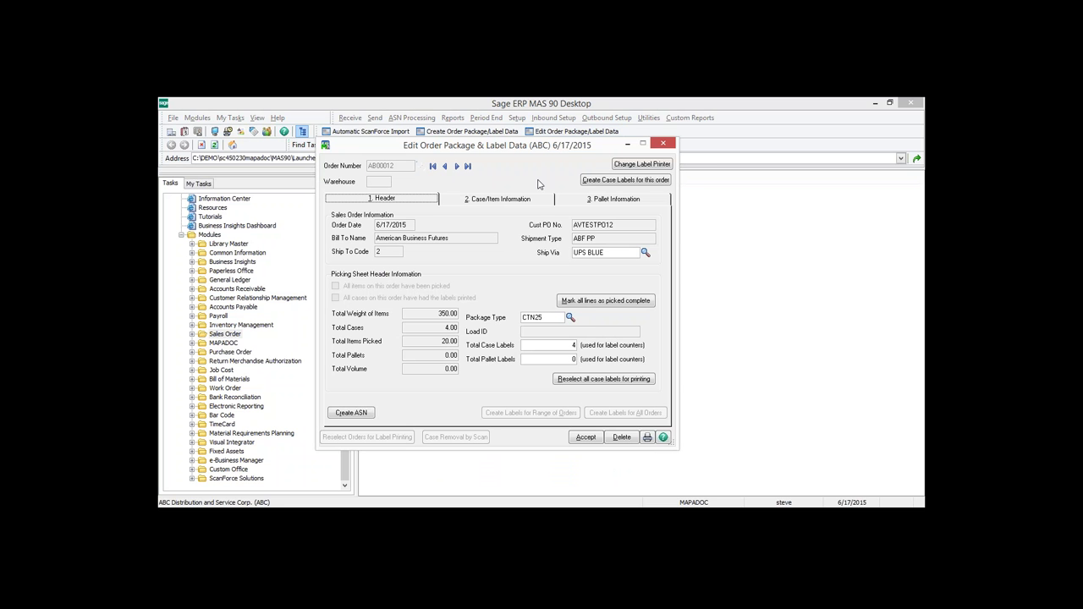
# Step: Look up the order's cartons in the case/item information, inspect the first carton, and minimize the order window
pyautogui.click(501, 199)
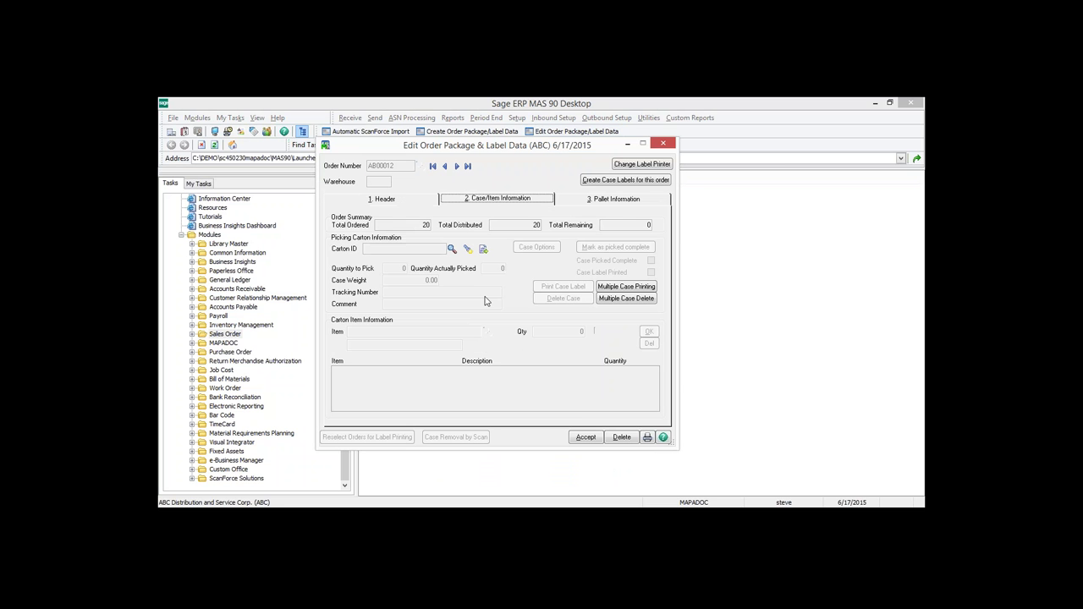
pyautogui.click(452, 249)
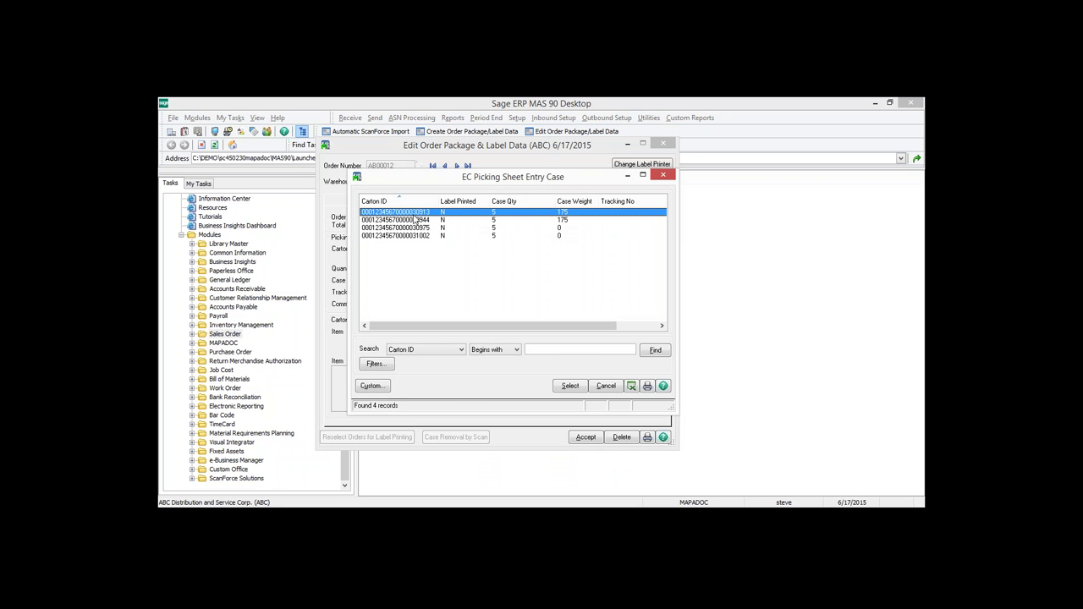
pyautogui.click(570, 386)
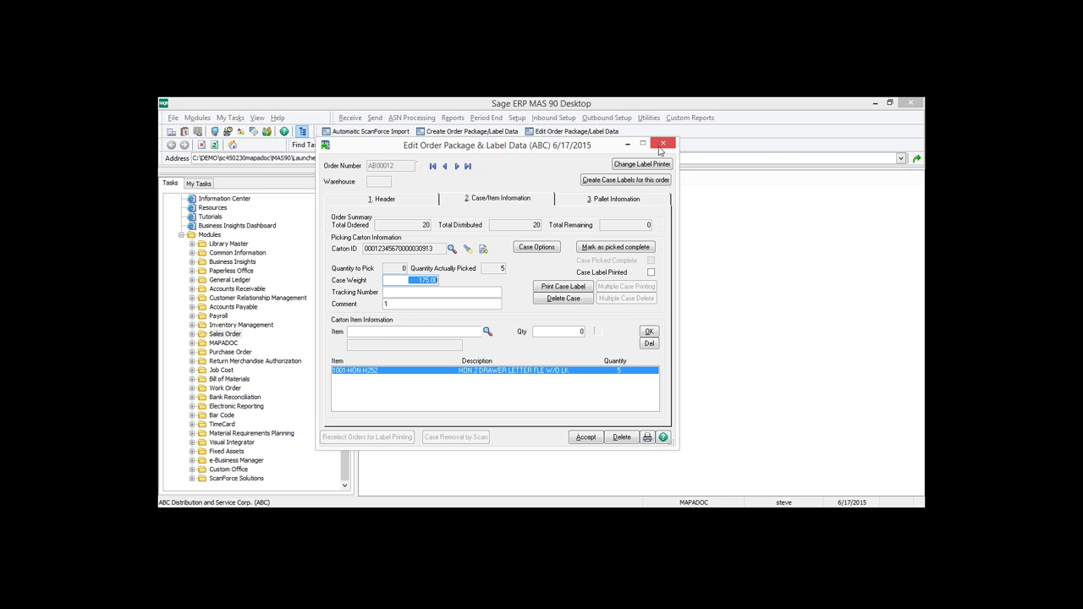
pyautogui.click(627, 144)
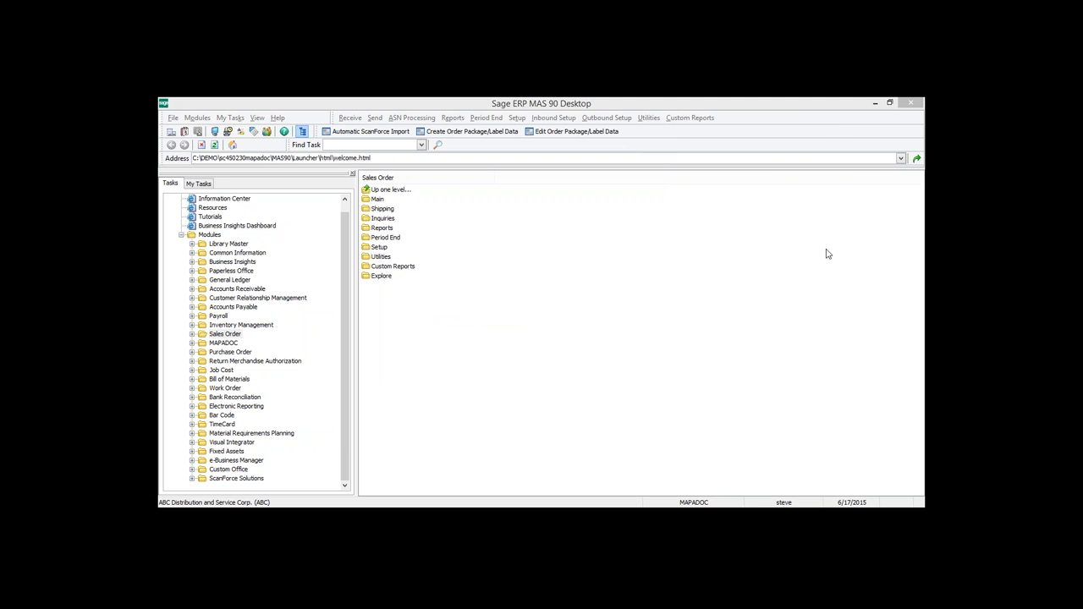
# Step: Switch to Sage 100 ERP and view the MAPADOC EDI Orders and EDI ASNs process flows, finishing on EDI ASNs
pyautogui.click(758, 107)
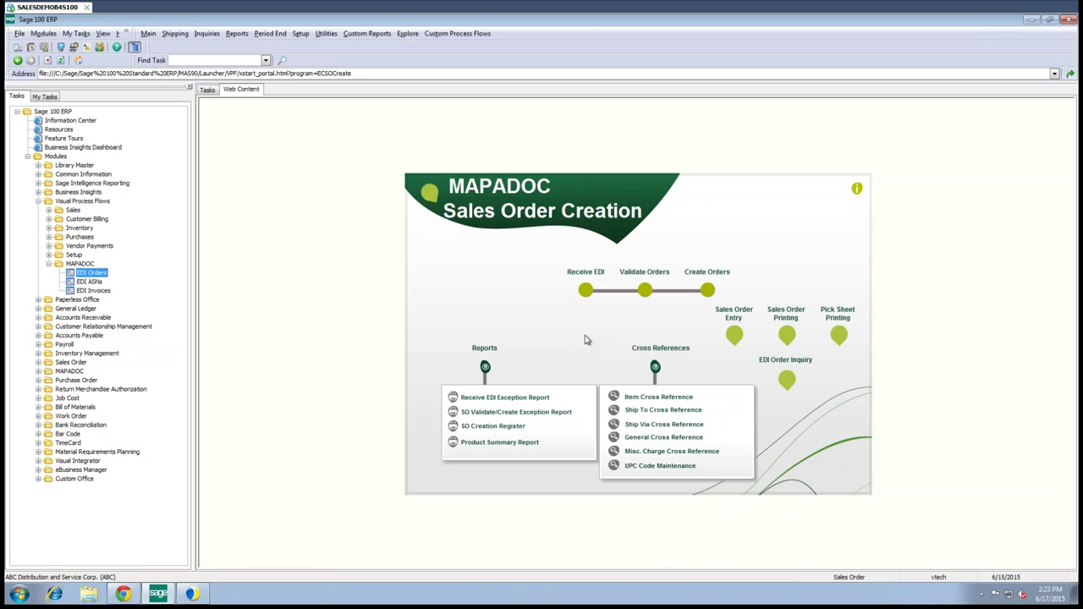
pyautogui.click(86, 282)
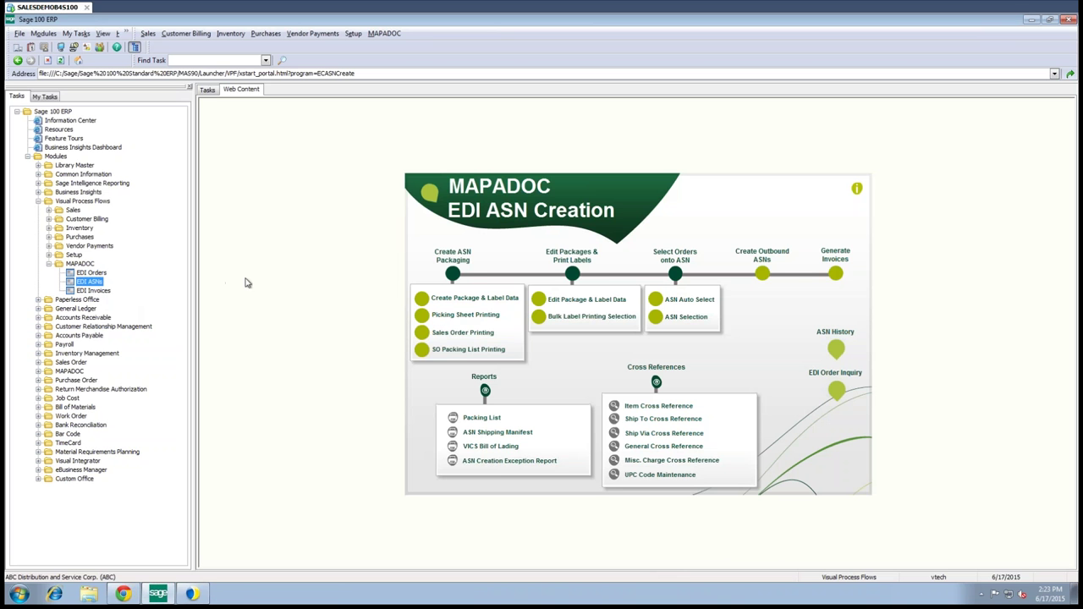
pyautogui.click(95, 273)
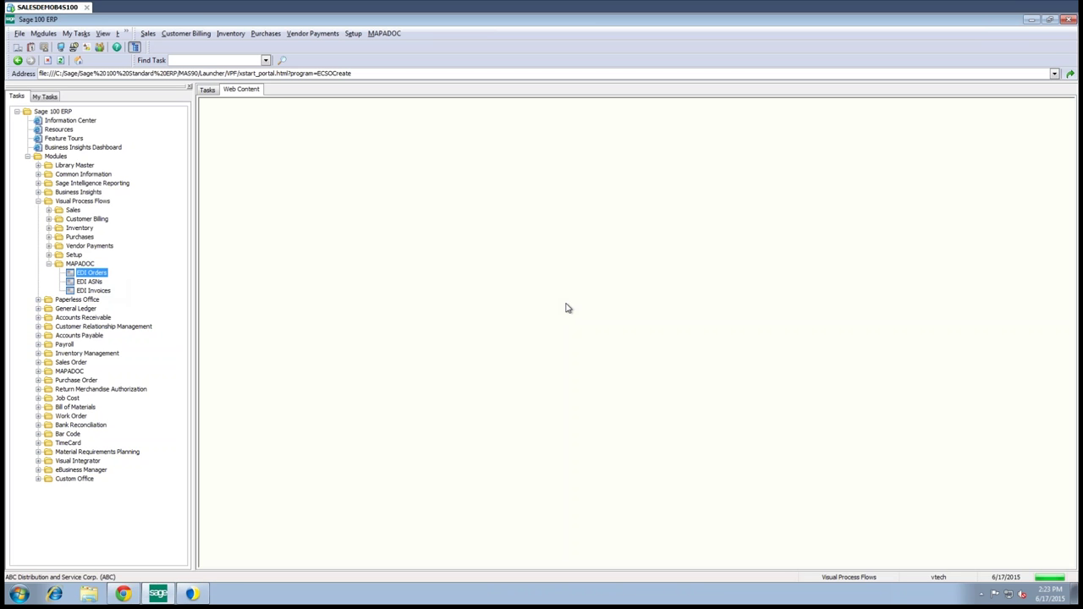
pyautogui.click(91, 282)
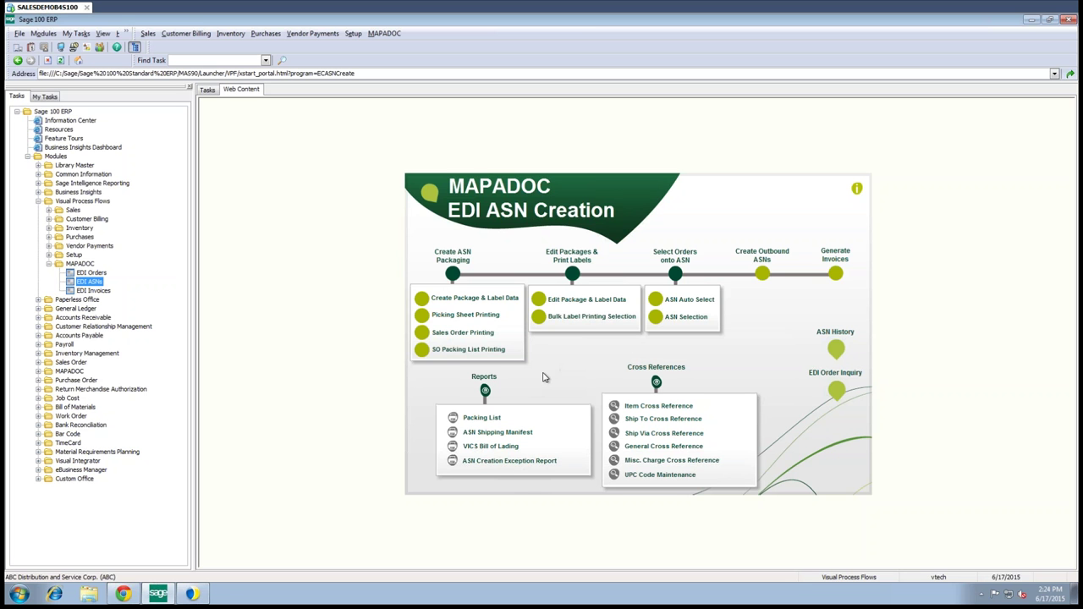
# Step: Open Edit Package & Label Data and load the last American Business Futures order from the picking sheet order lookup
pyautogui.click(599, 302)
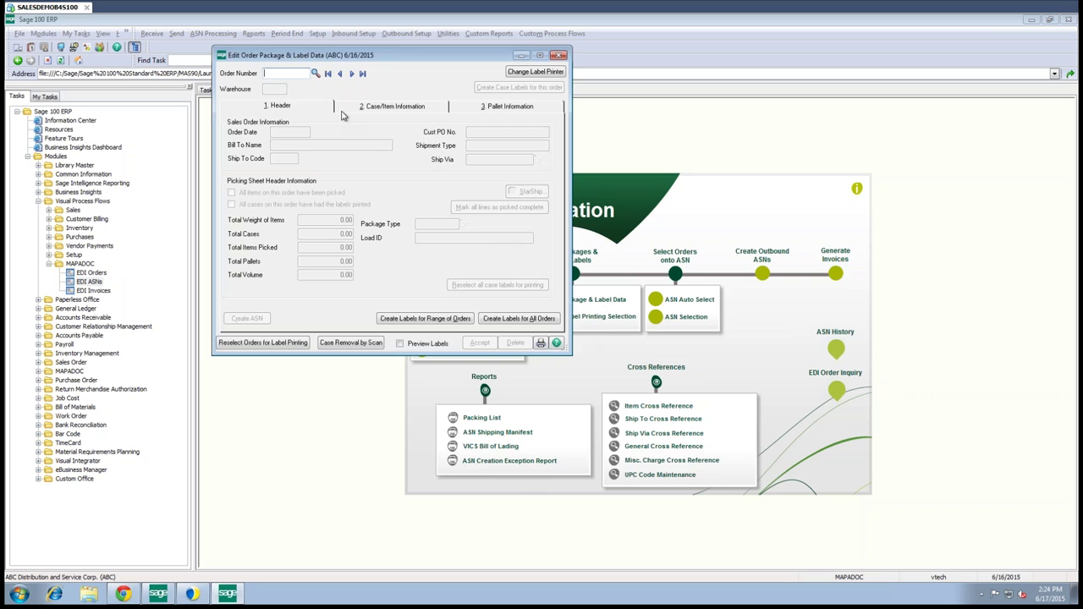
pyautogui.click(315, 75)
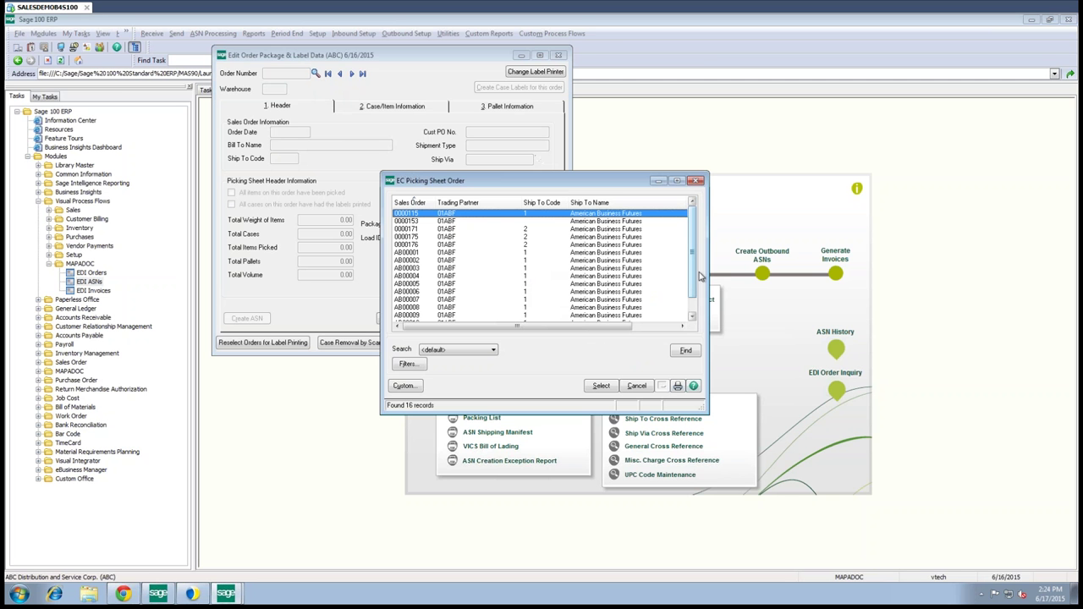
pyautogui.scroll(-1, 690, 294)
pyautogui.scroll(-2, 691, 295)
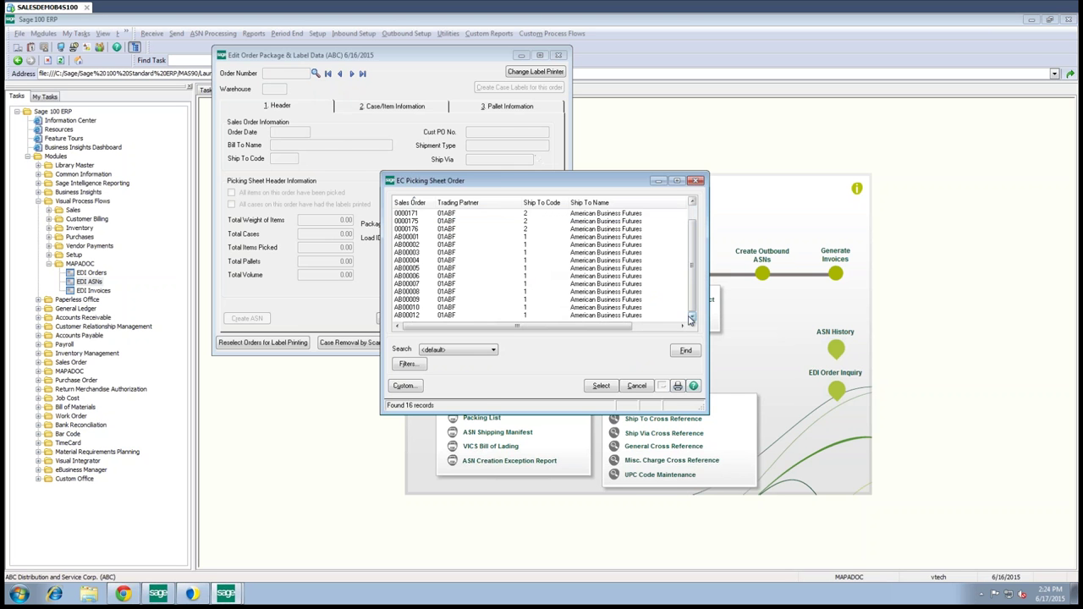
pyautogui.doubleClick(446, 314)
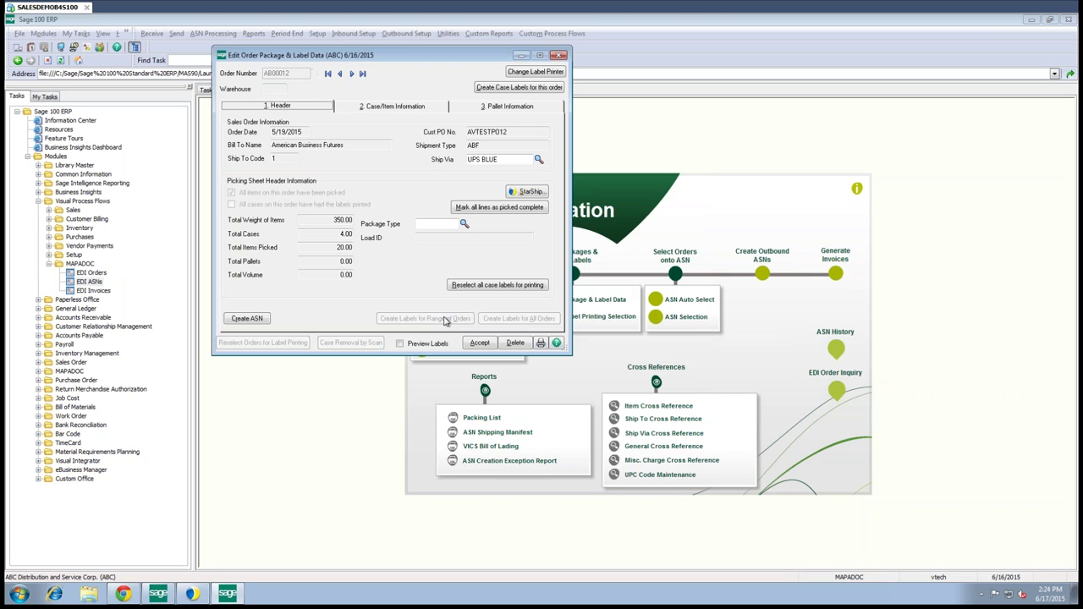
# Step: Review the order header's total cases, total items picked, total weight and ship via method
pyautogui.click(349, 235)
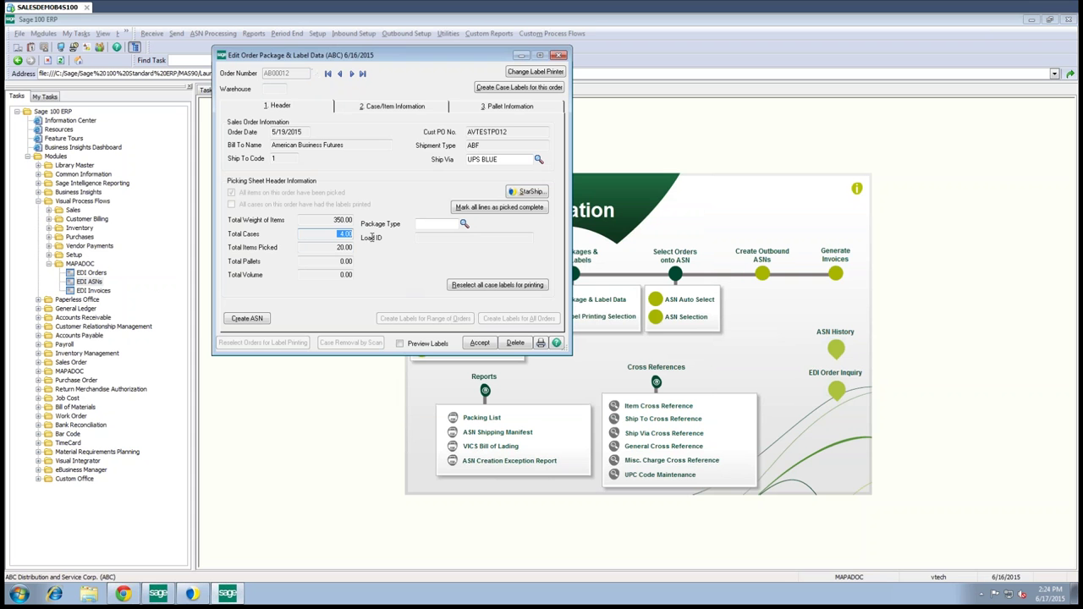
pyautogui.click(341, 247)
pyautogui.click(351, 220)
pyautogui.click(507, 157)
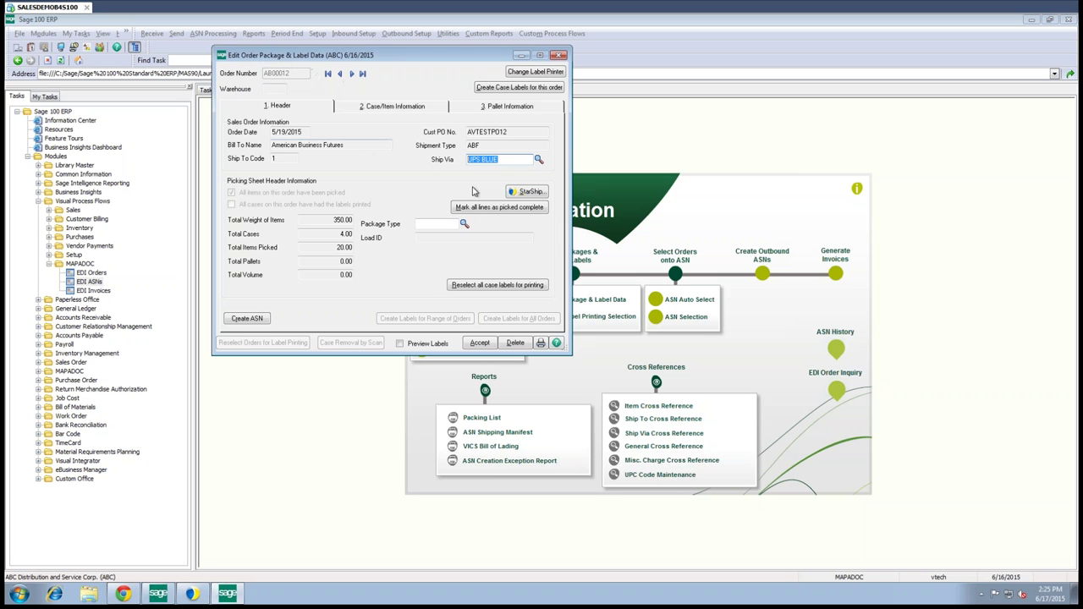
# Step: Bring the order into StarShip and replace the invalid recipient address with the first suggested address, then revalidate it
pyautogui.click(522, 194)
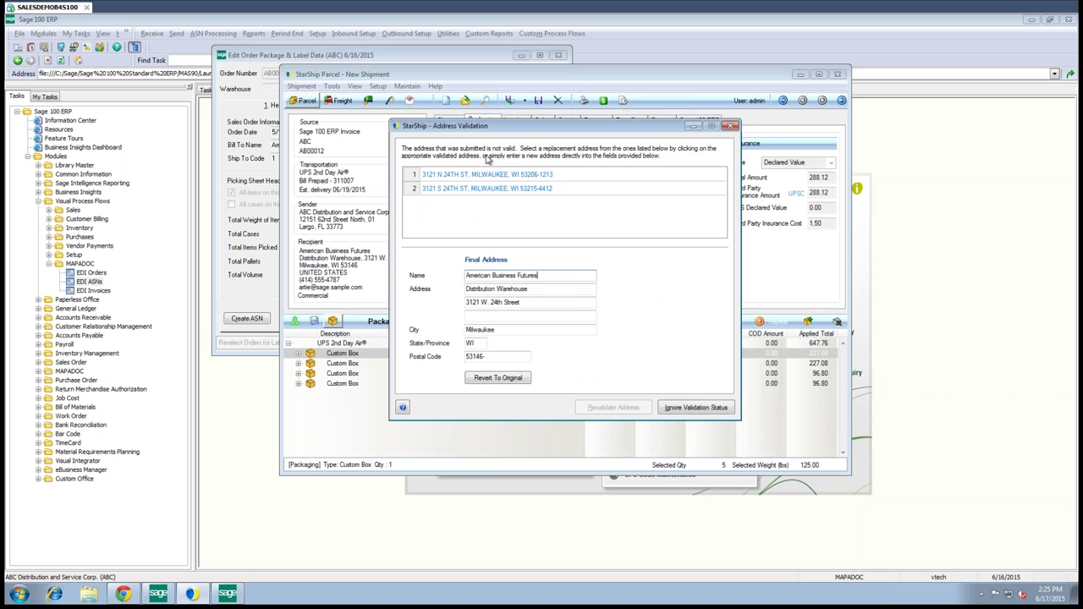
pyautogui.click(412, 179)
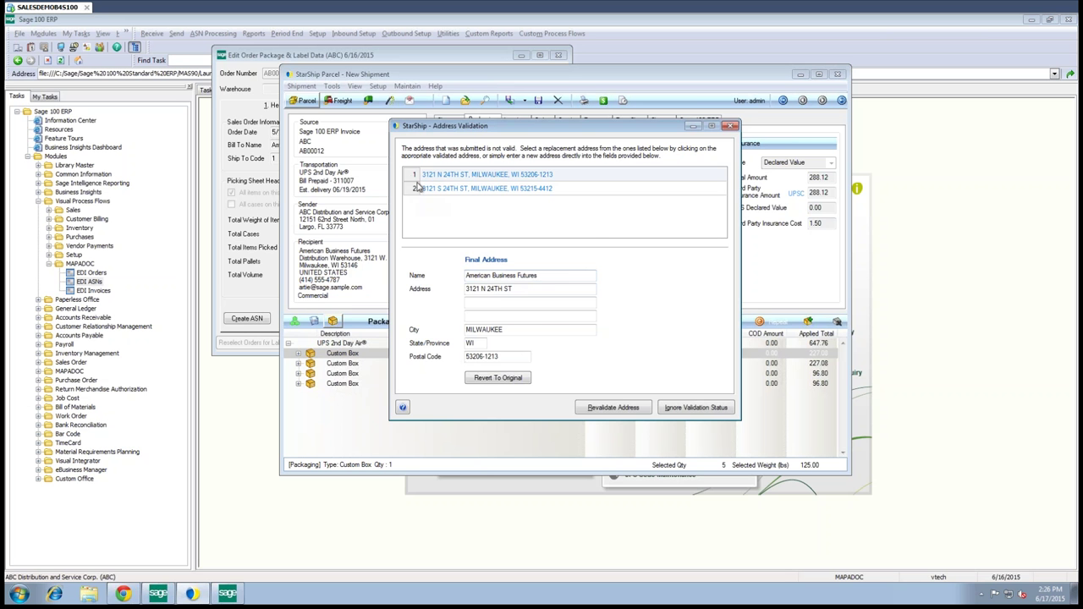
pyautogui.click(589, 411)
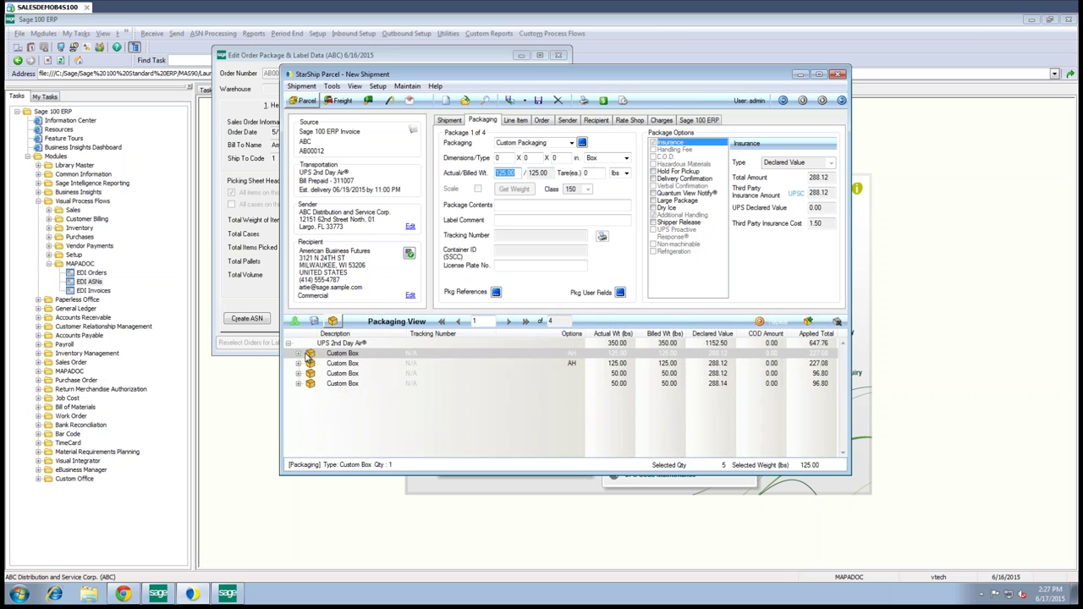
# Step: Expand all packages in the shipment and view the line item details of 1001-HON-H252 in the first box
pyautogui.rightClick(300, 356)
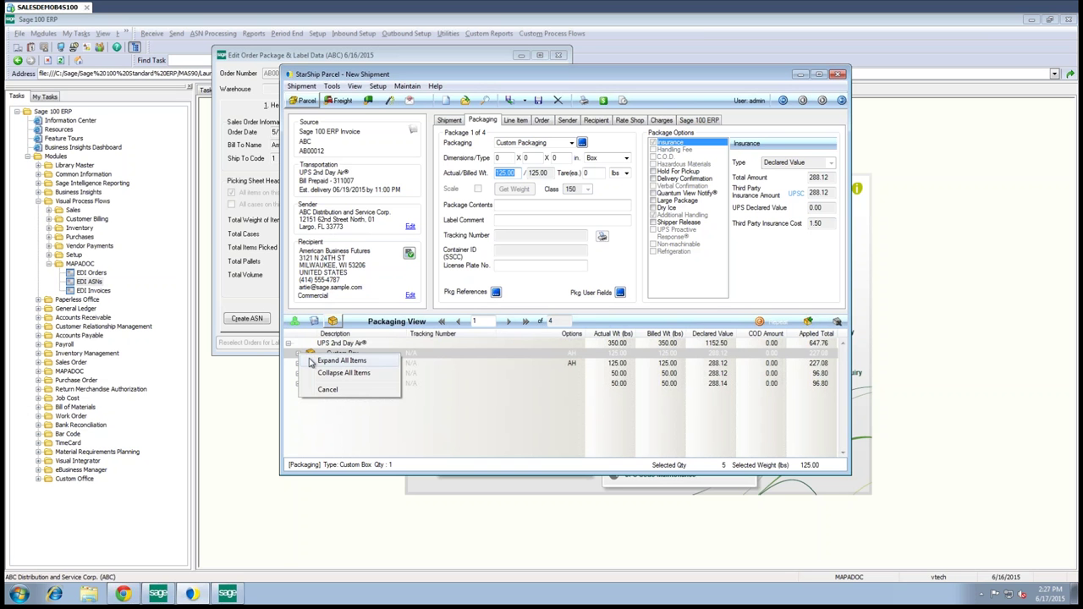
pyautogui.click(338, 362)
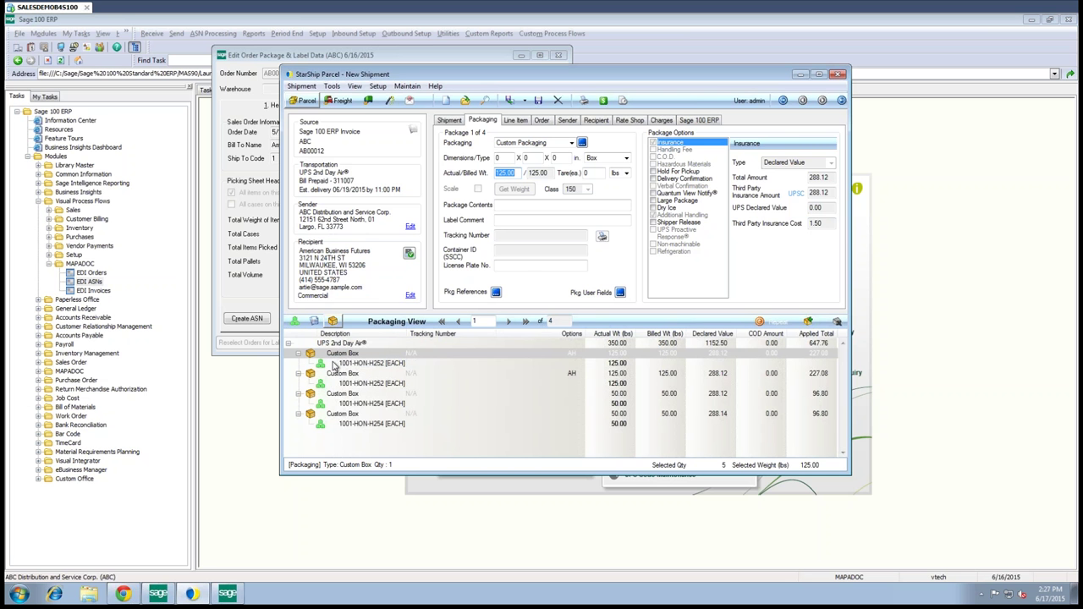
pyautogui.click(334, 364)
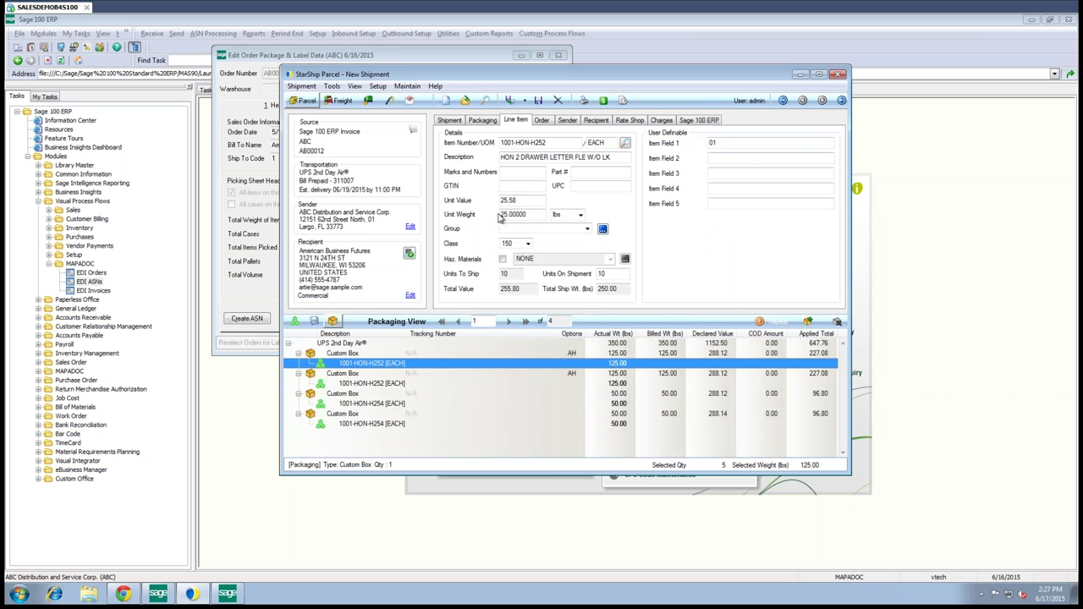
# Step: Rate shop the shipment across all carriers and inspect the charge breakdowns for UPS Ground and Old Dominion Freightlines LTL
pyautogui.click(603, 101)
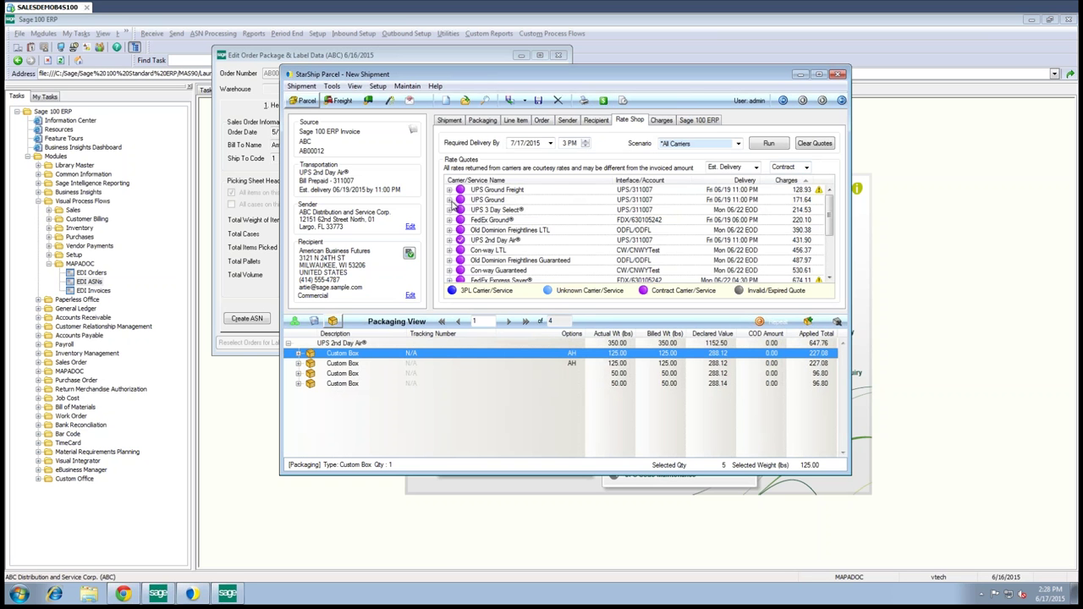
pyautogui.click(450, 199)
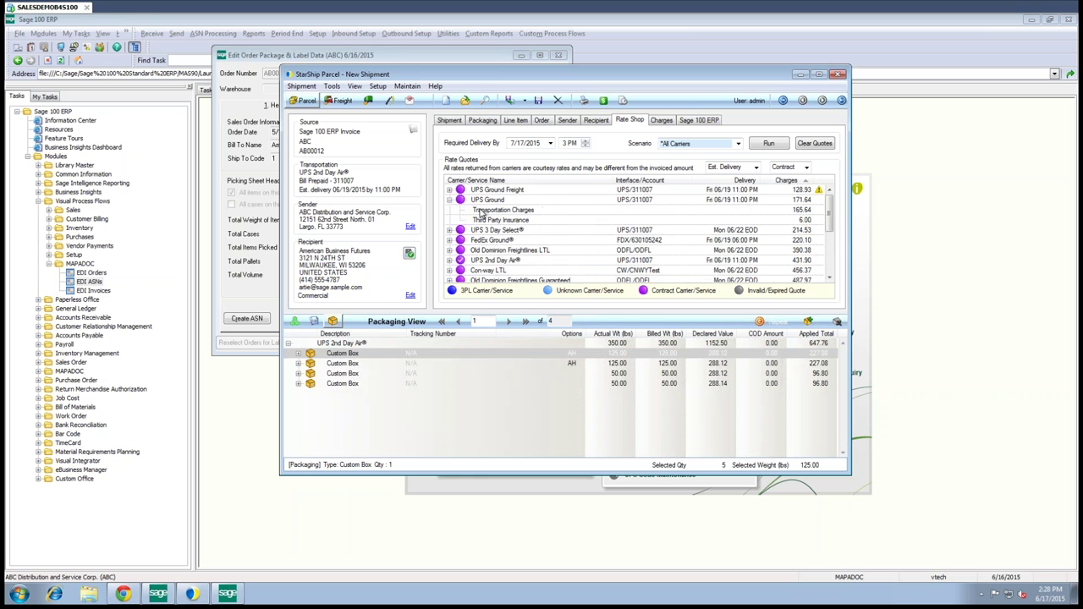
pyautogui.click(450, 200)
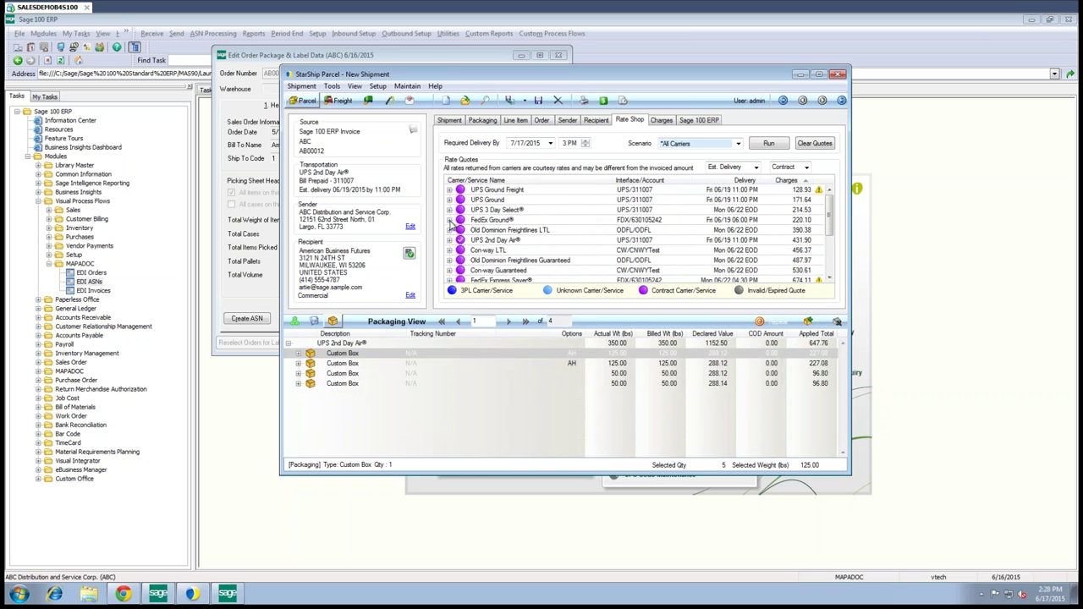
pyautogui.click(450, 230)
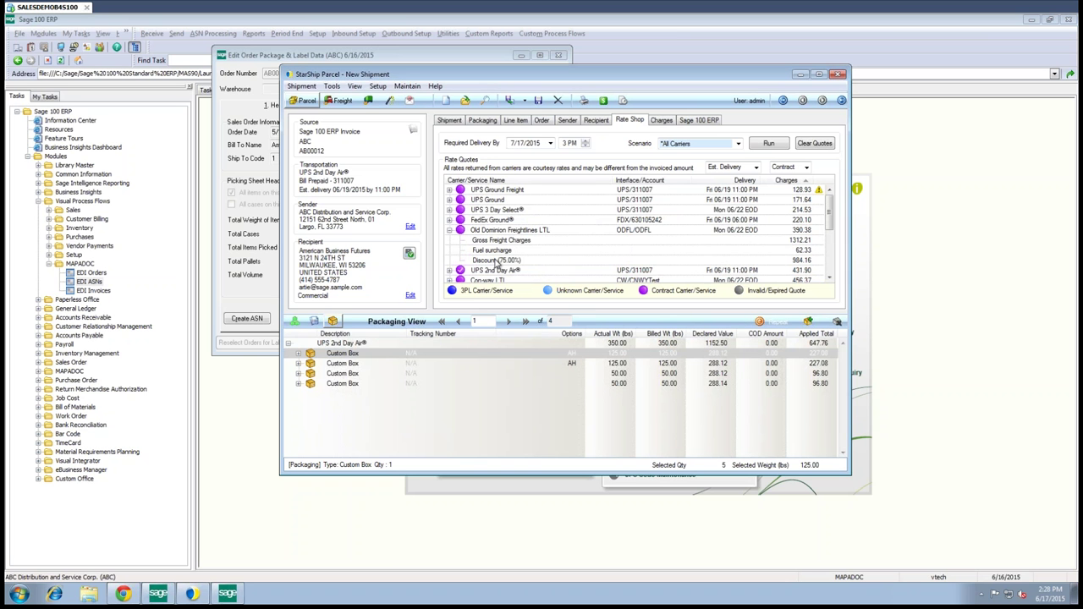
pyautogui.click(451, 232)
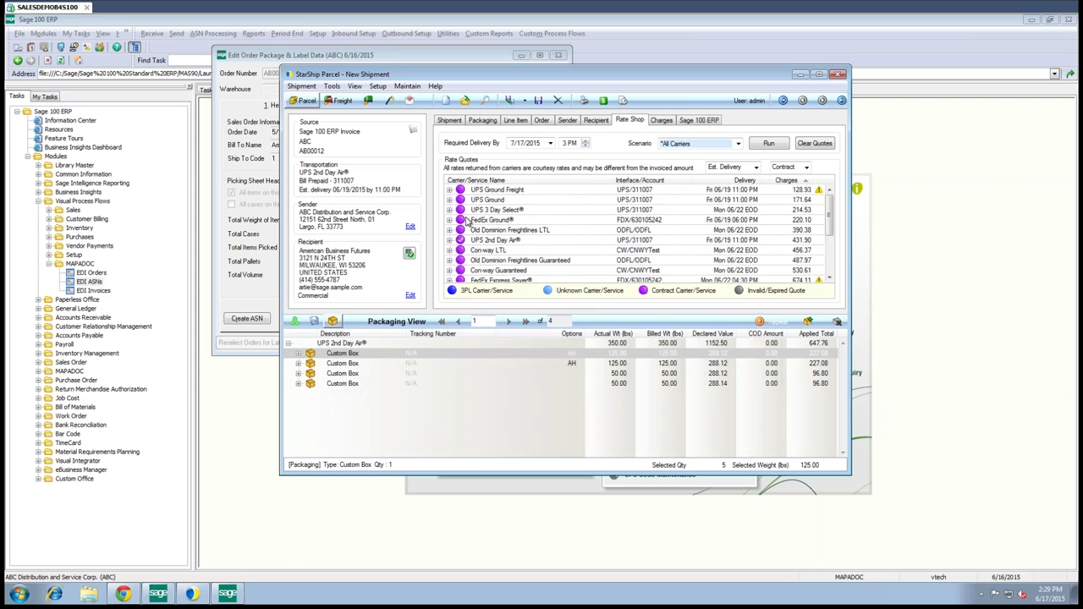
# Step: Process the shipment, widen the label and packing list previews for packages 1 and 2 to review them, and close both
pyautogui.click(511, 101)
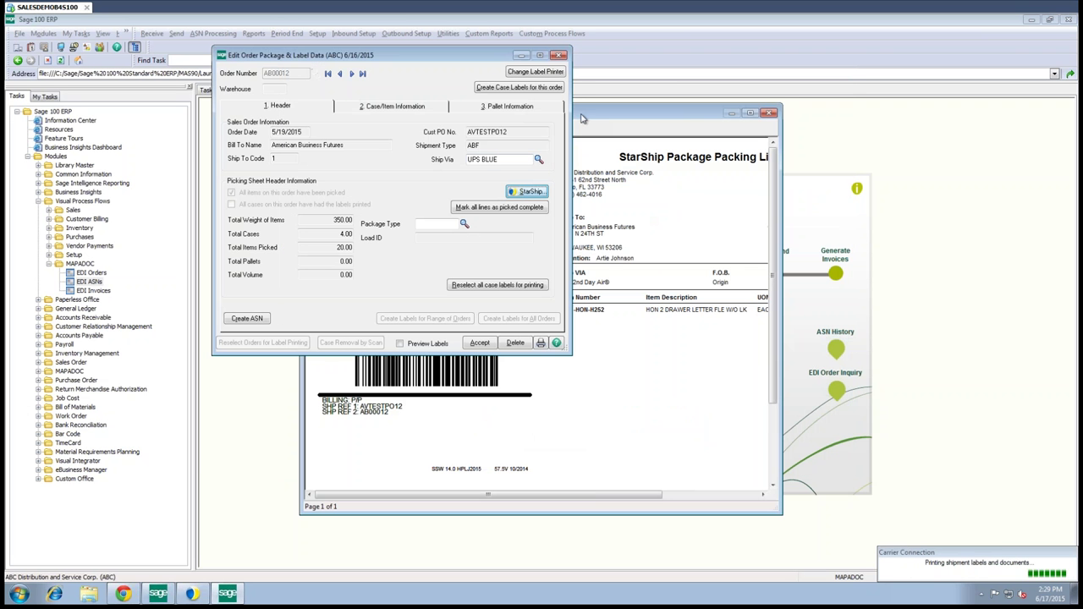
pyautogui.moveTo(579, 109); pyautogui.dragTo(535, 102)
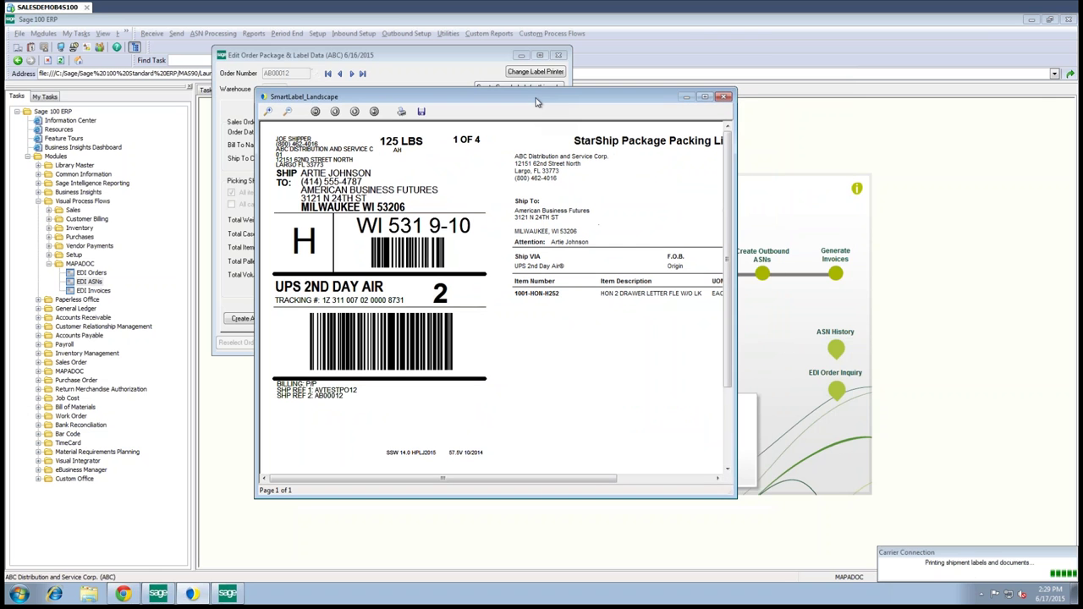
pyautogui.moveTo(734, 497); pyautogui.dragTo(888, 501)
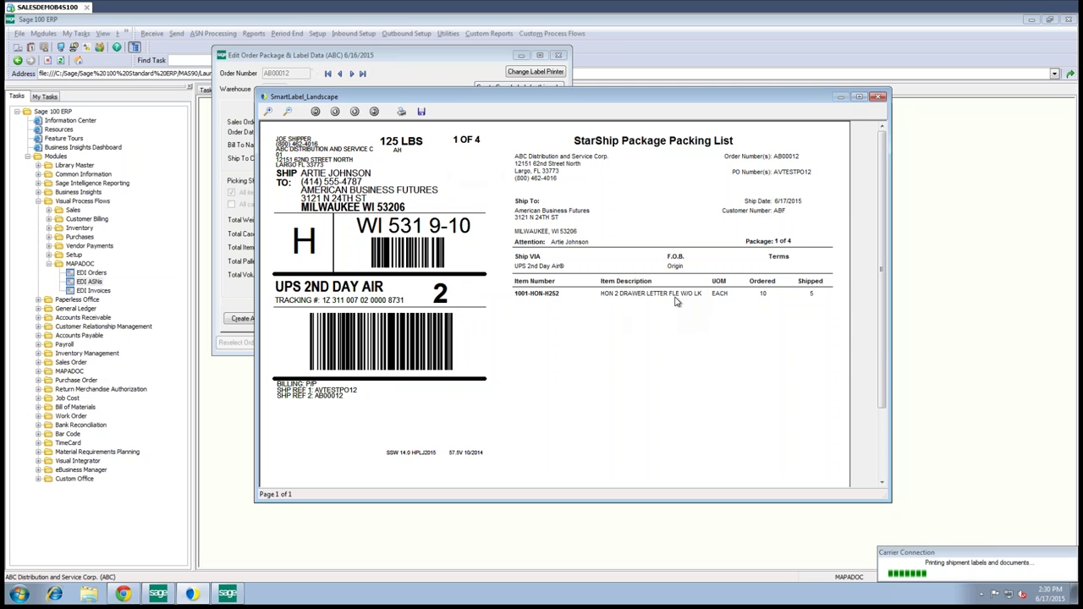
pyautogui.click(878, 97)
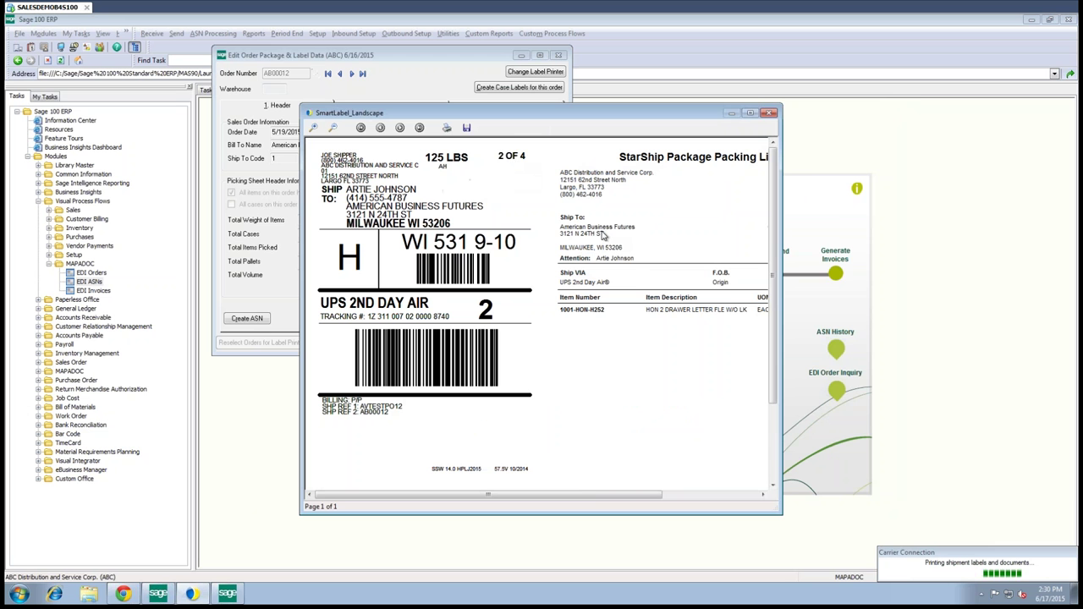
pyautogui.moveTo(782, 337); pyautogui.dragTo(923, 337)
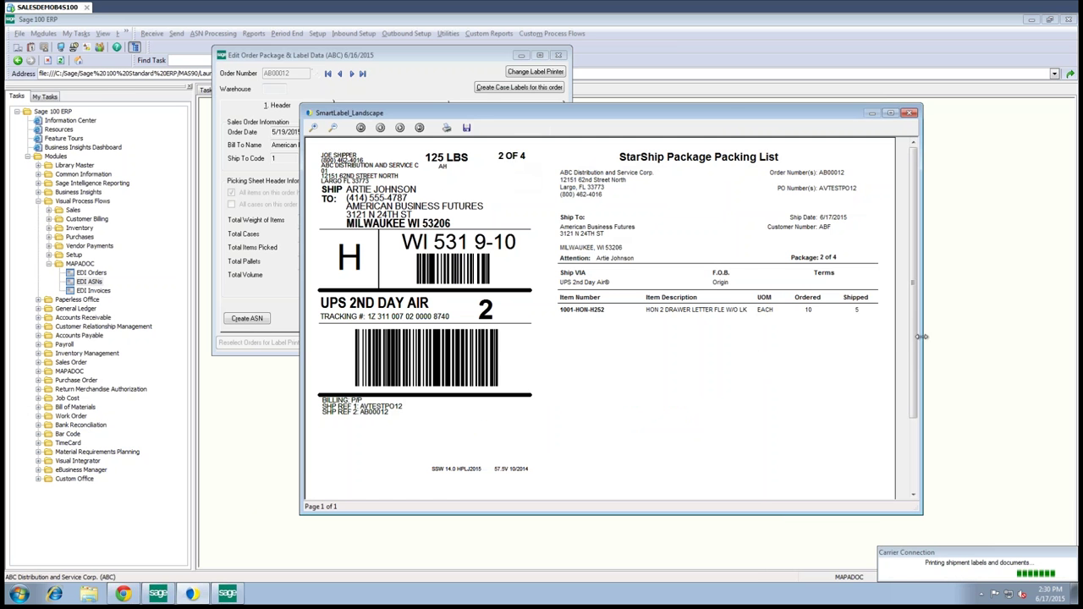
pyautogui.click(909, 112)
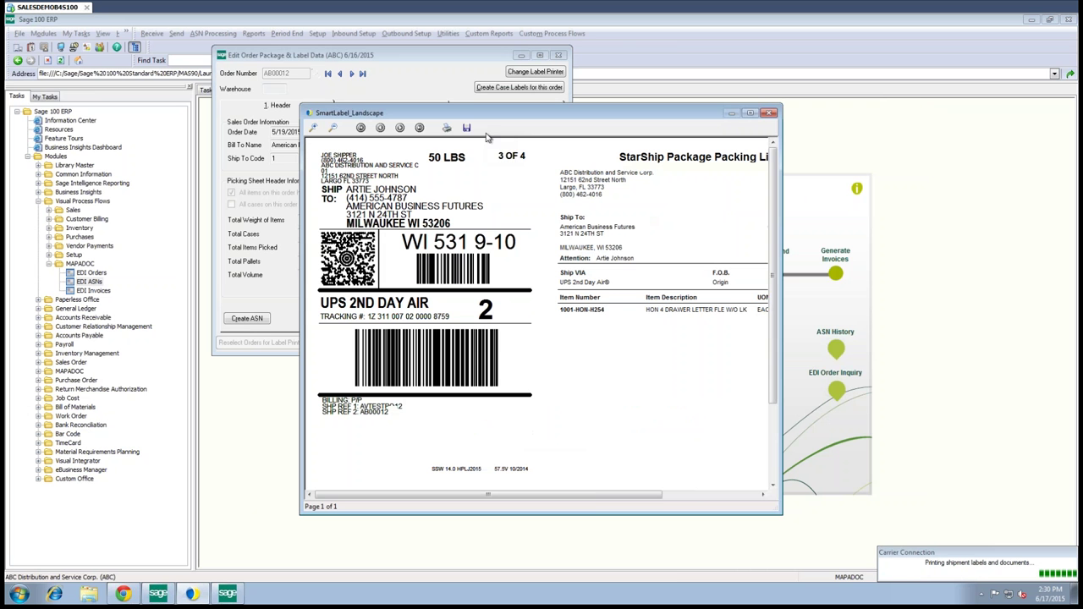
# Step: Widen the label and packing list preview for package 3 to review it, and close the previews for packages 3 and 4
pyautogui.moveTo(782, 254); pyautogui.dragTo(918, 254)
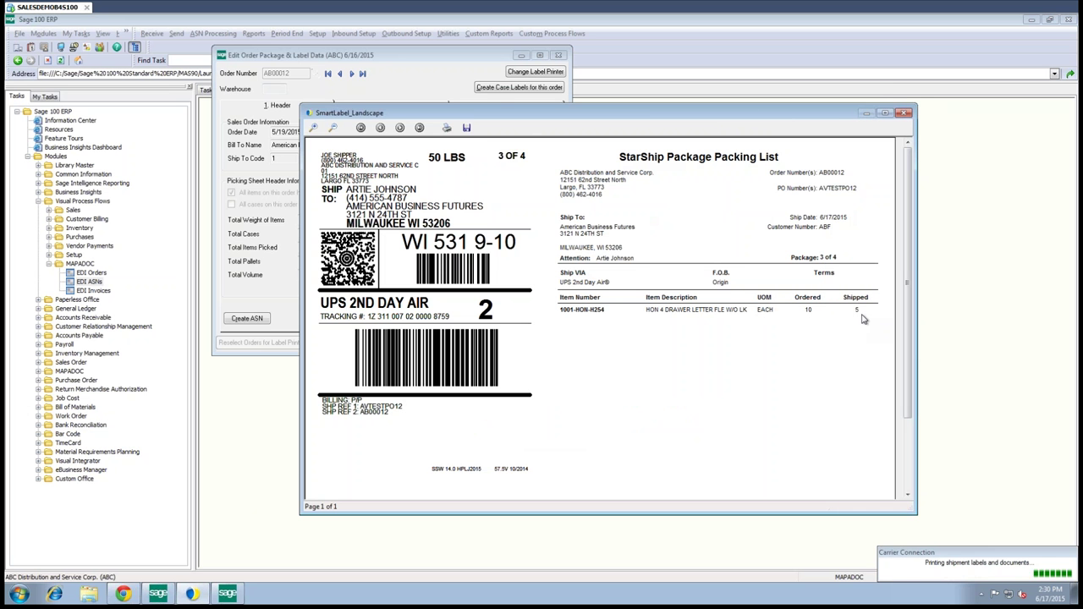
pyautogui.click(905, 112)
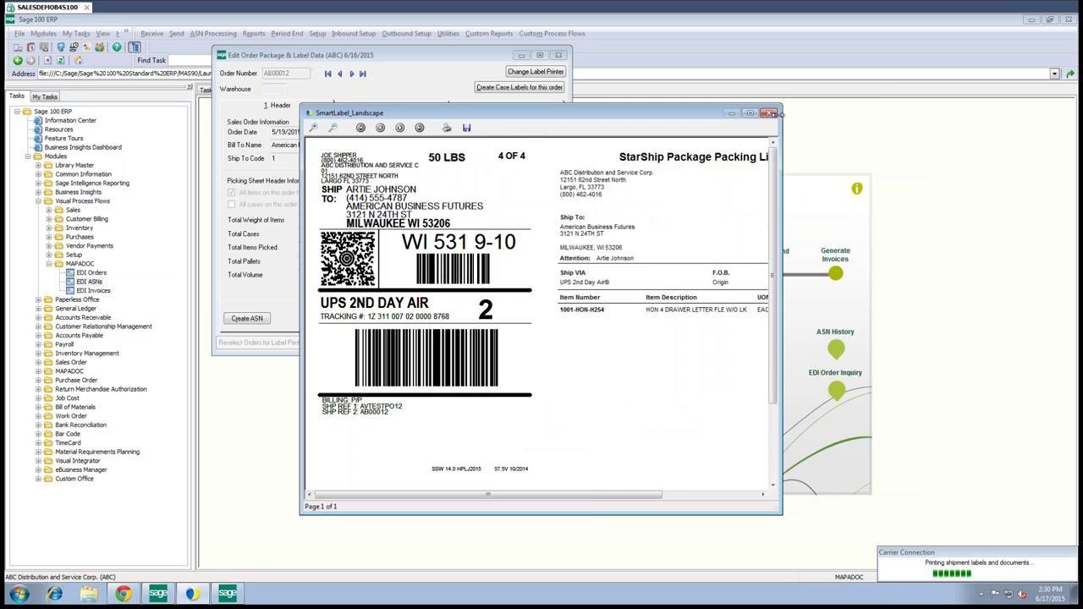
pyautogui.click(770, 112)
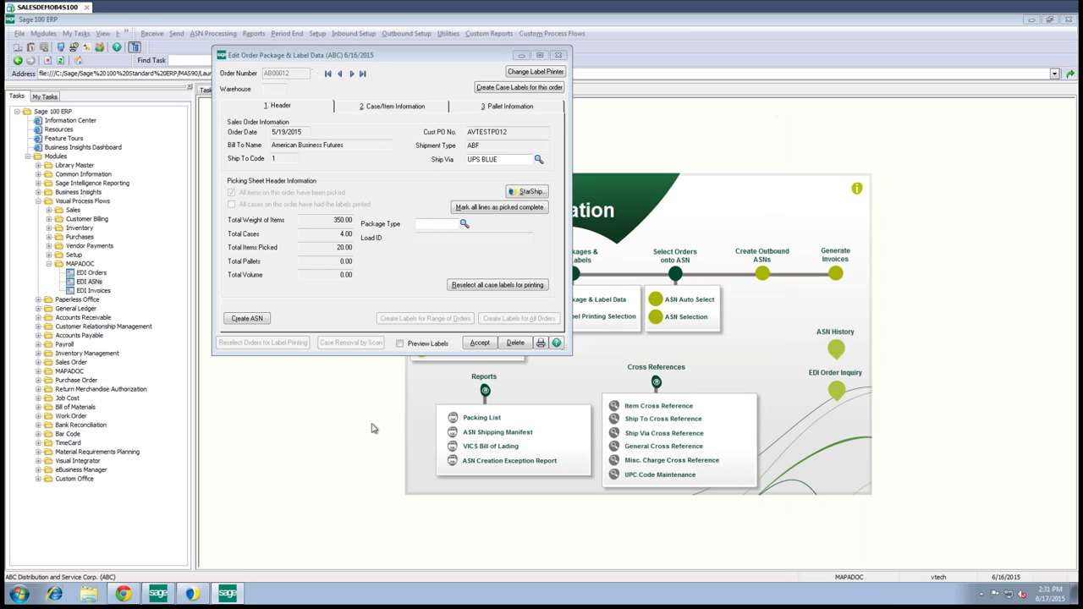
# Step: Switch to the eNotify Email Viewer in Chrome, log on again with the saved credentials and open the pending emails
pyautogui.click(124, 595)
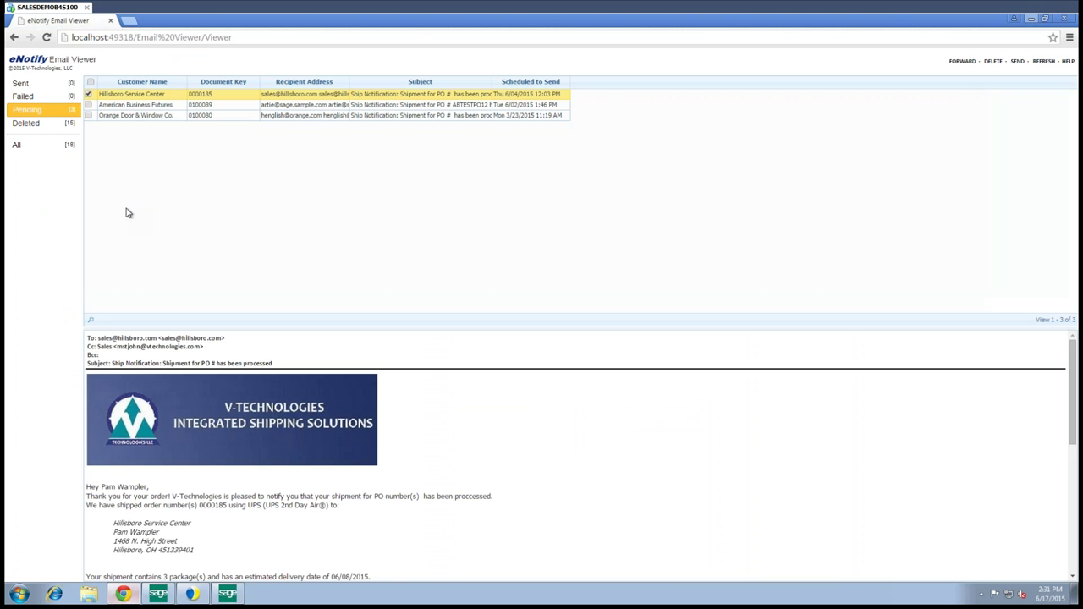
pyautogui.click(46, 37)
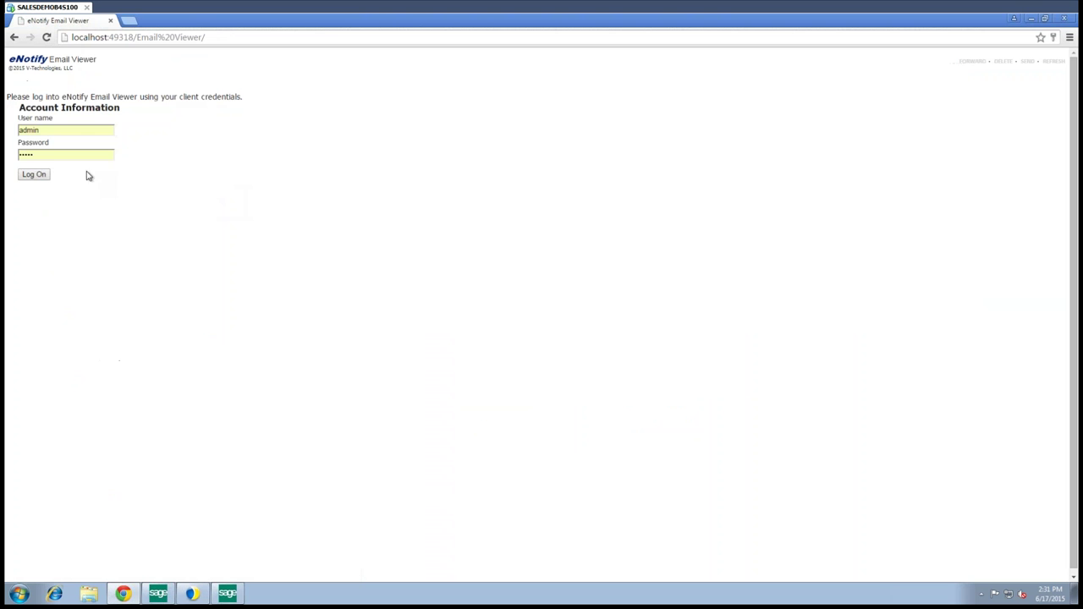
pyautogui.click(37, 174)
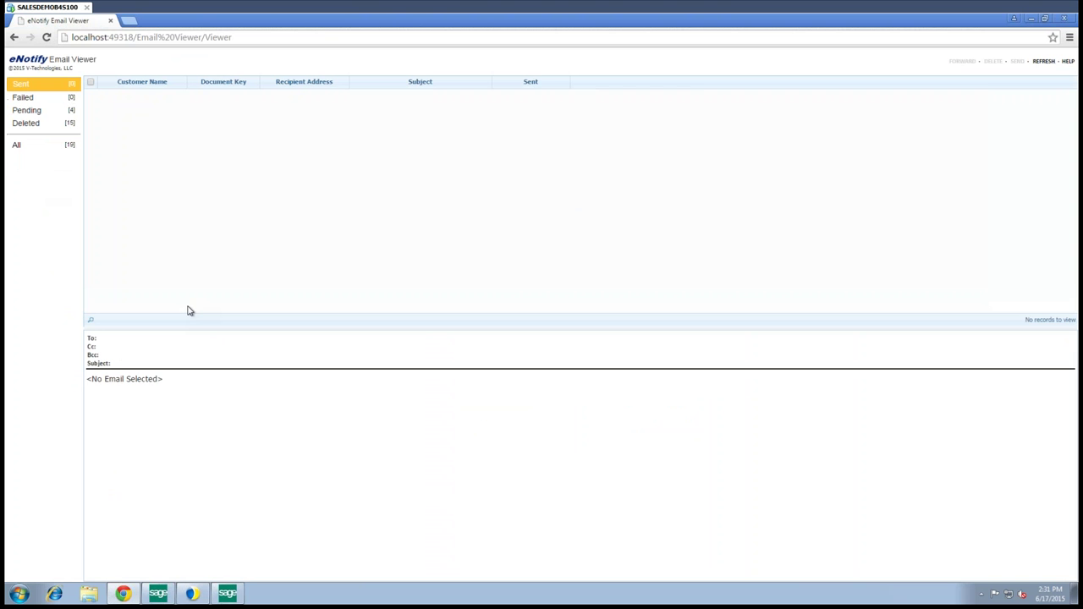
pyautogui.click(39, 112)
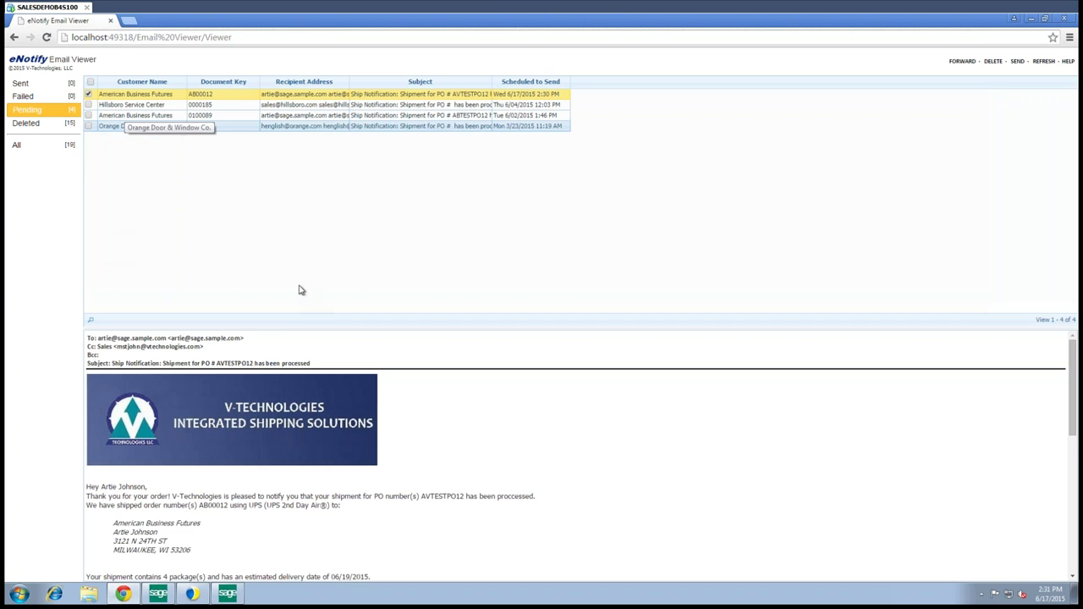
# Step: Enlarge the email reading pane and read the new American Business Futures ship notification from greeting to signature, then return to Sage 100
pyautogui.moveTo(306, 323); pyautogui.dragTo(306, 172)
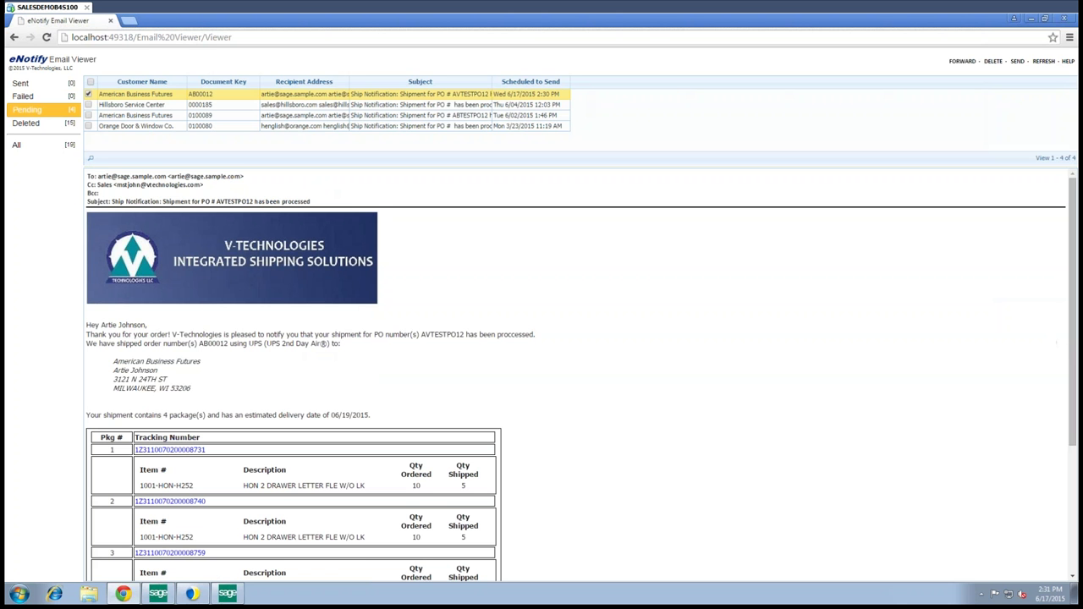
pyautogui.moveTo(1072, 391); pyautogui.dragTo(1073, 474)
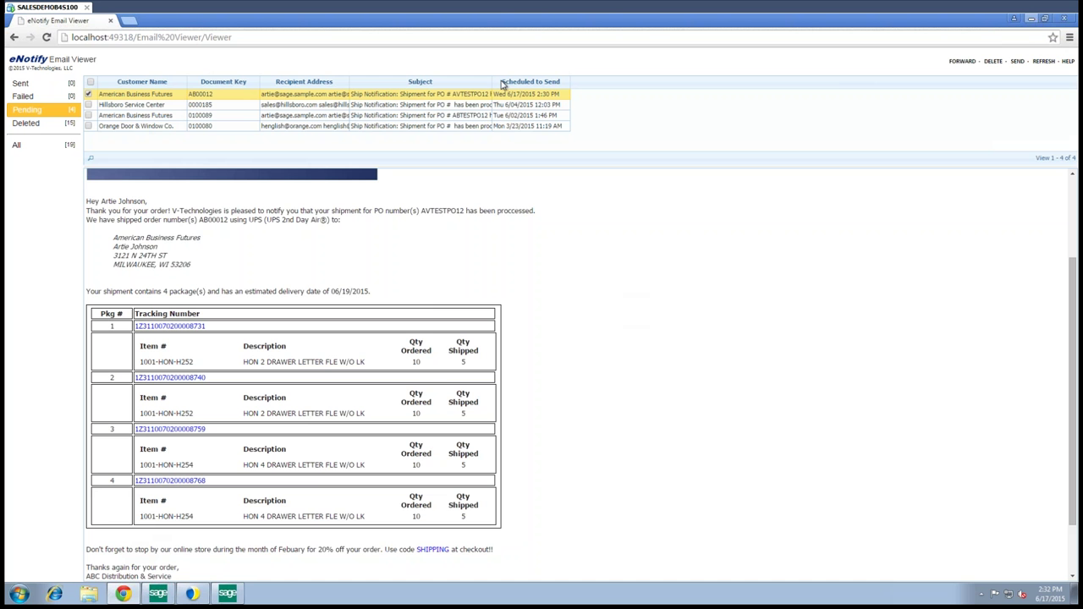
pyautogui.scroll(-2, 556, 341)
pyautogui.scroll(2, 556, 342)
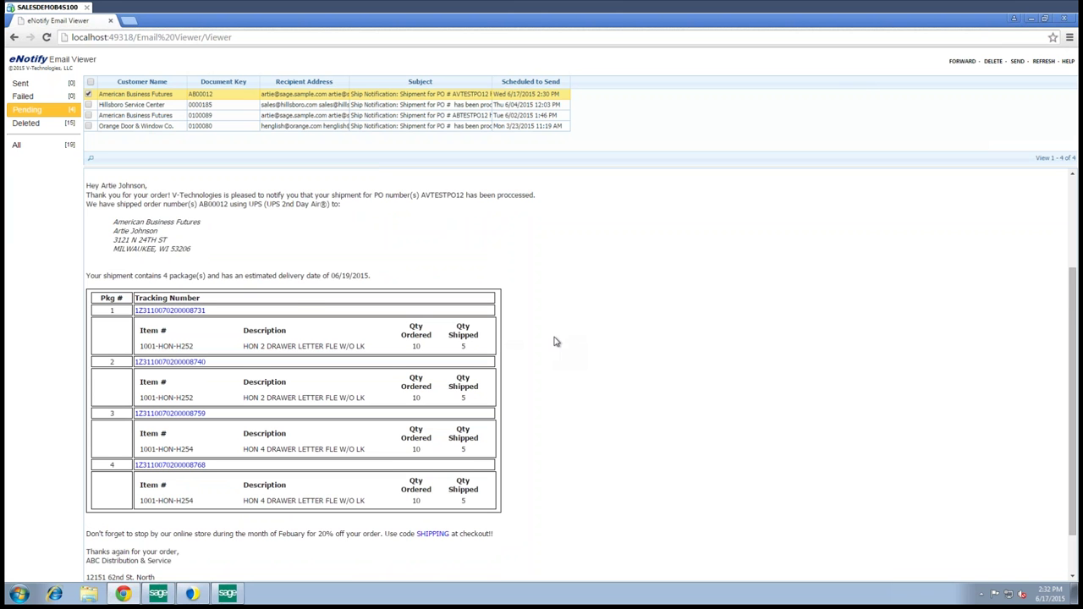
pyautogui.scroll(2, 556, 341)
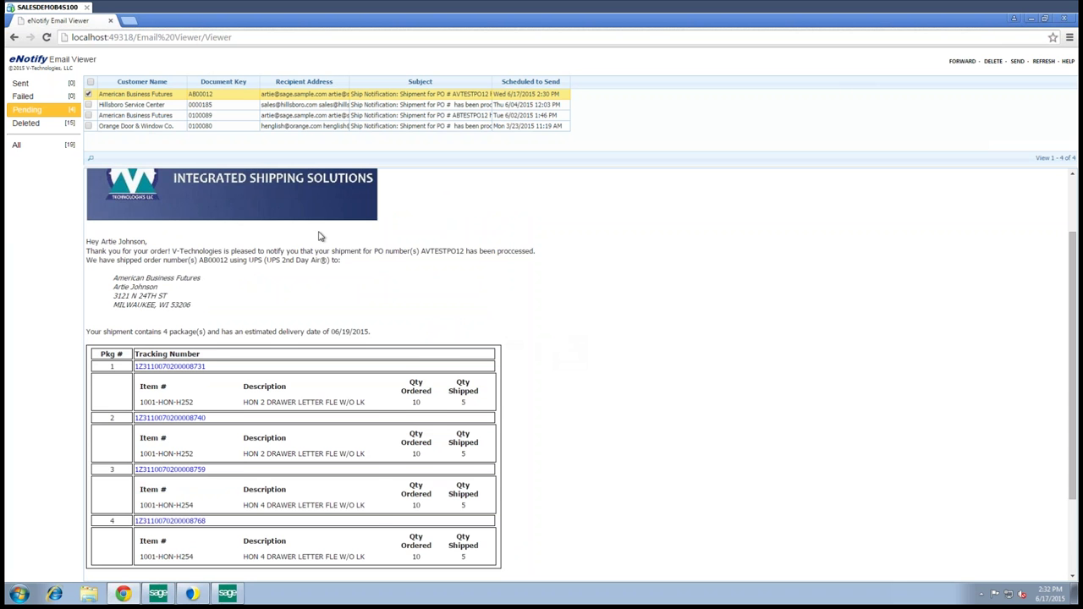
pyautogui.scroll(-4, 430, 285)
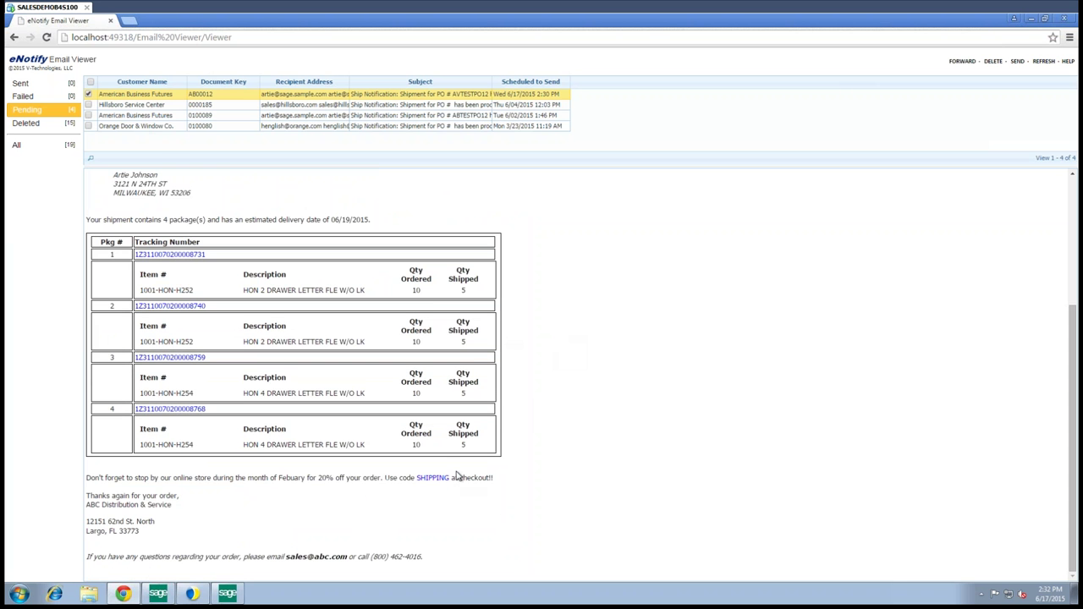
pyautogui.scroll(6, 601, 480)
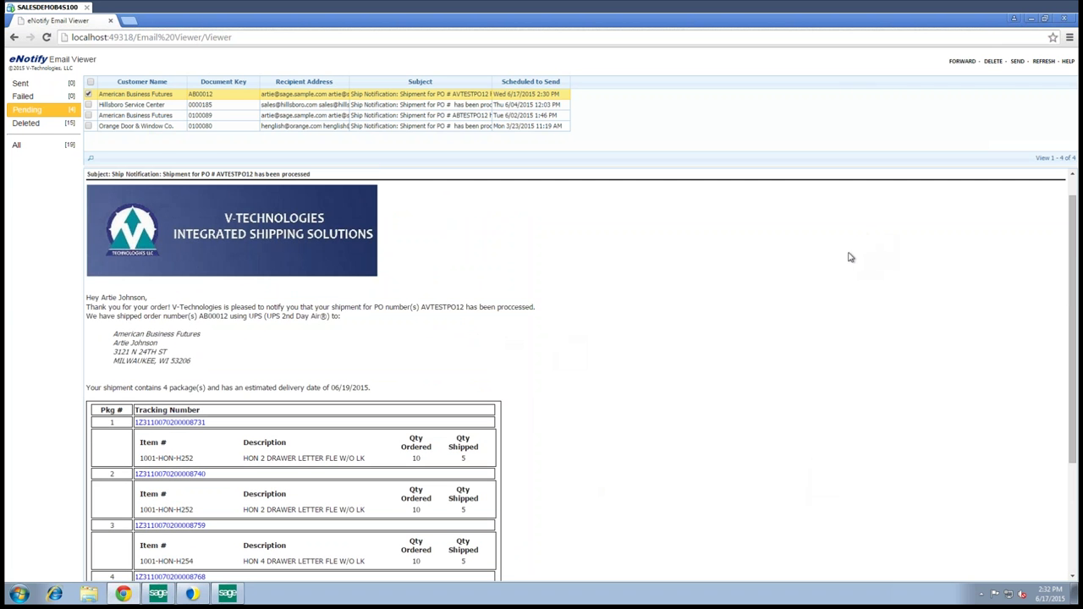
pyautogui.click(1031, 21)
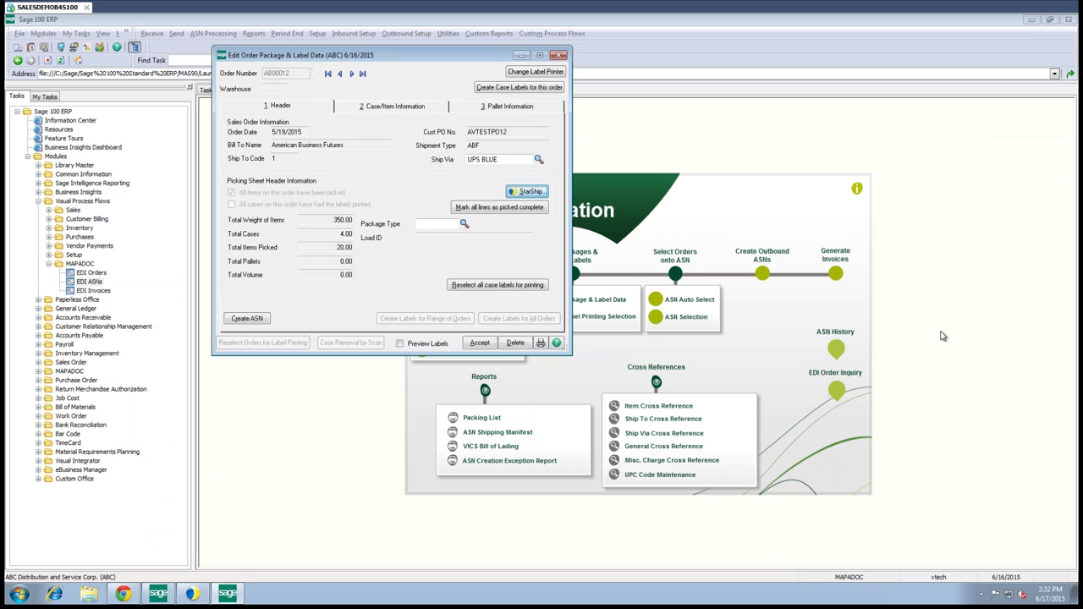
# Step: In the order's case and item information, look up the carton for the first 1001-HON-H254 picking sheet item and check its tracking number
pyautogui.click(410, 109)
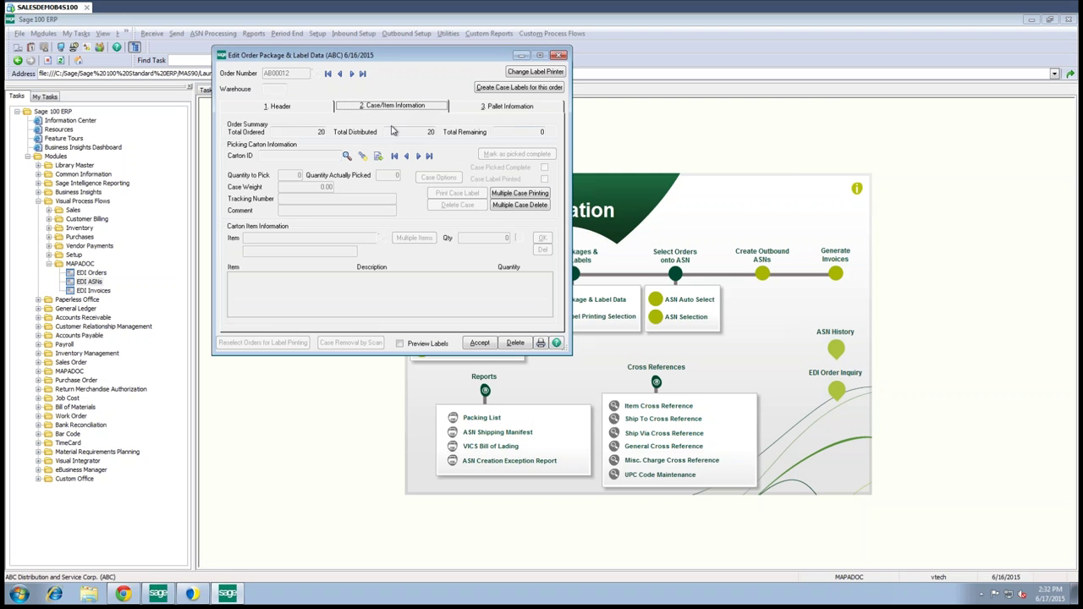
pyautogui.click(379, 158)
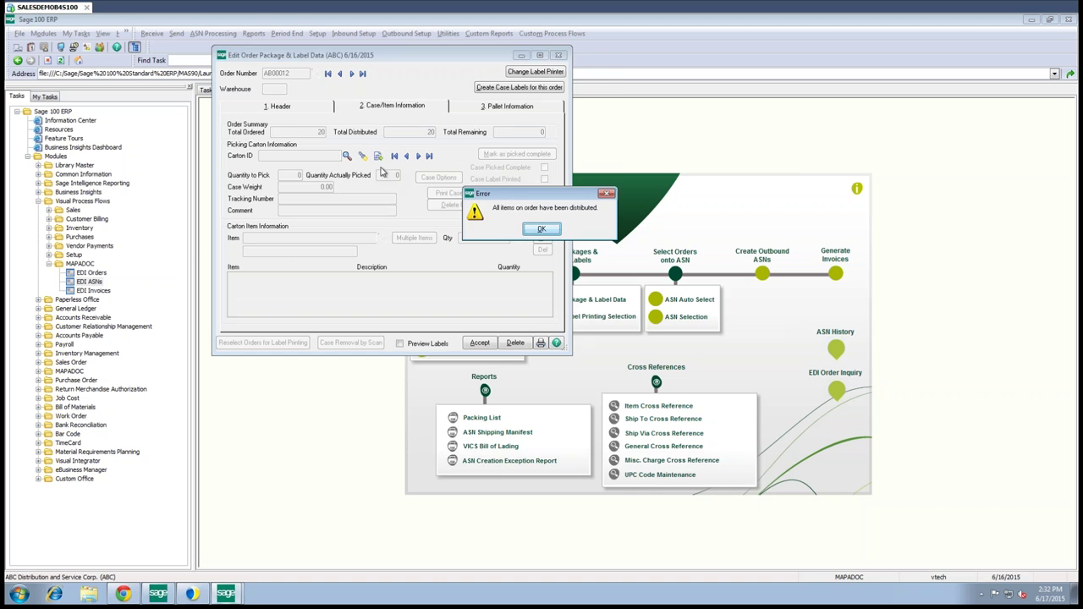
pyautogui.click(540, 230)
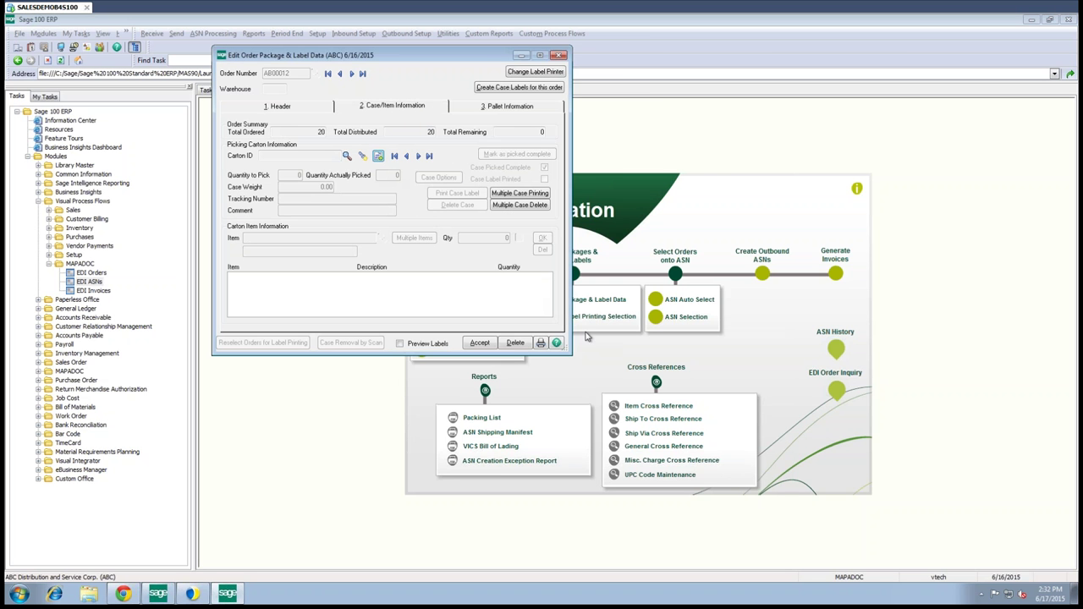
pyautogui.click(479, 342)
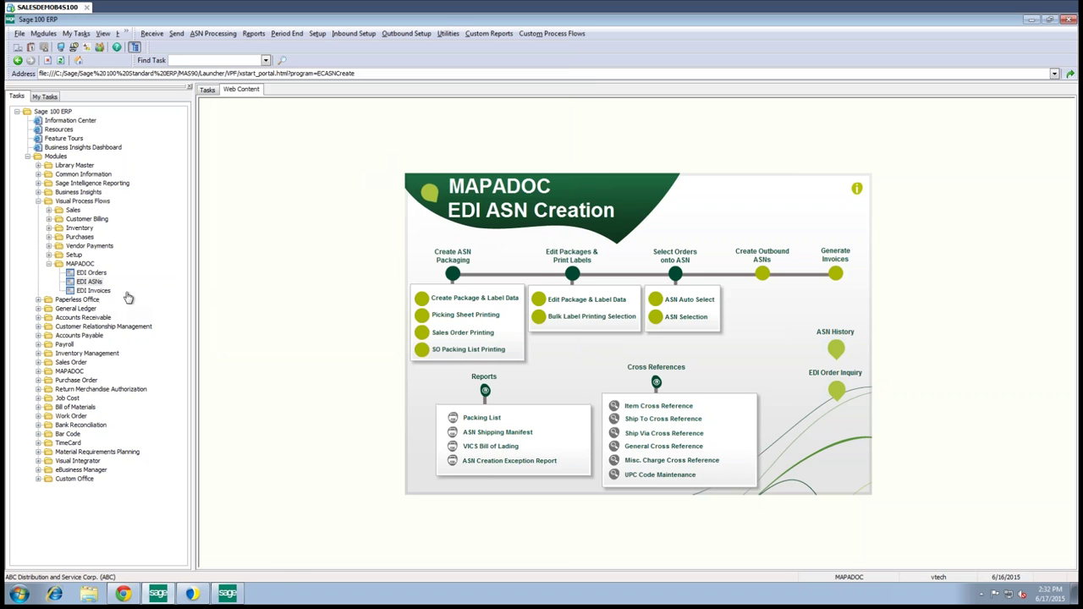
pyautogui.click(227, 595)
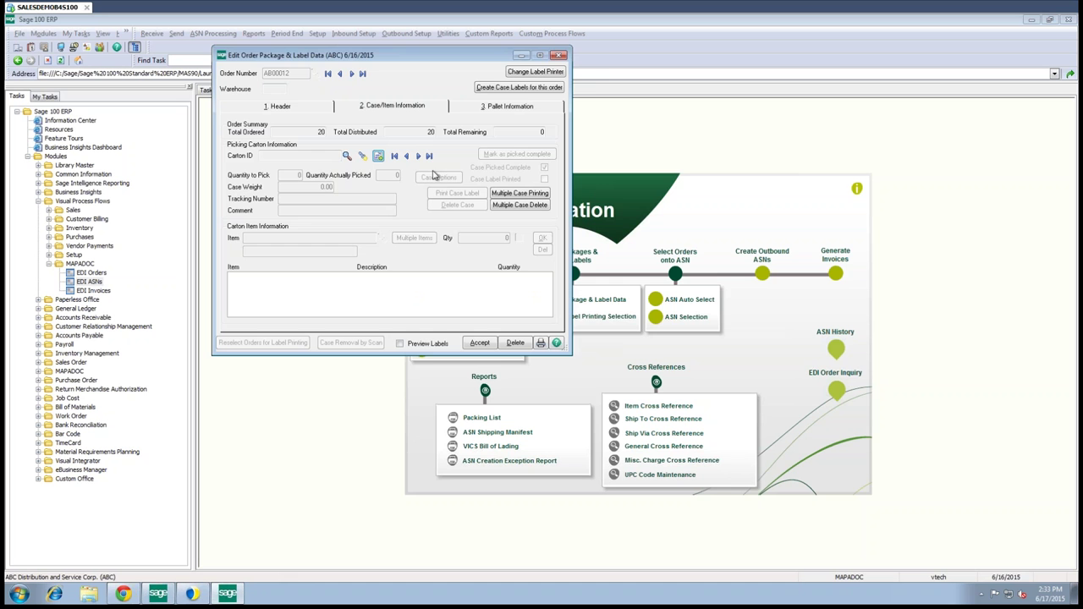
pyautogui.click(362, 157)
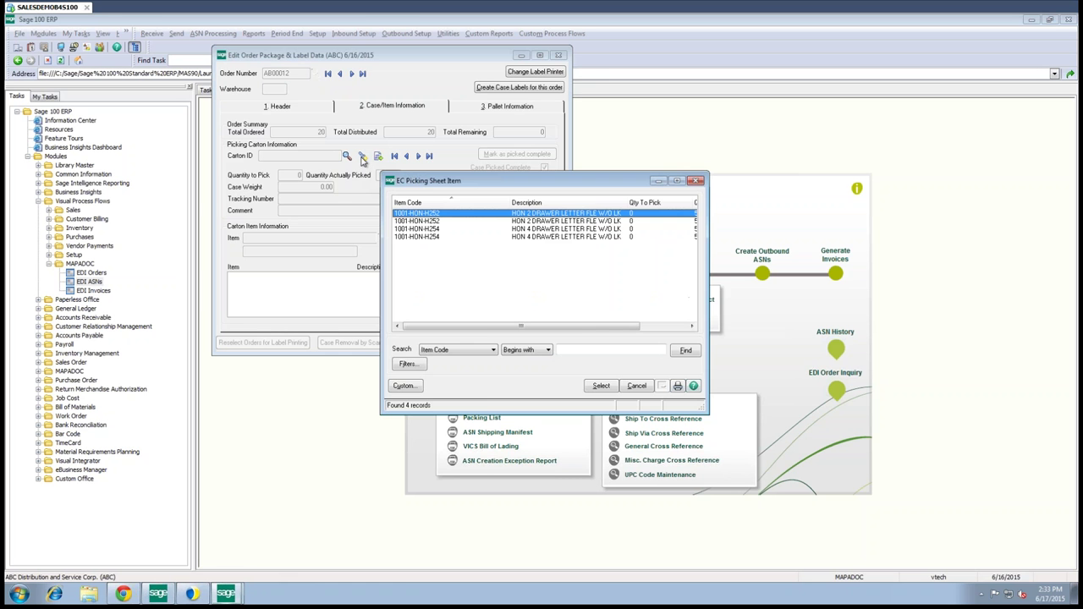
pyautogui.doubleClick(431, 229)
pyautogui.moveTo(355, 198); pyautogui.dragTo(271, 198)
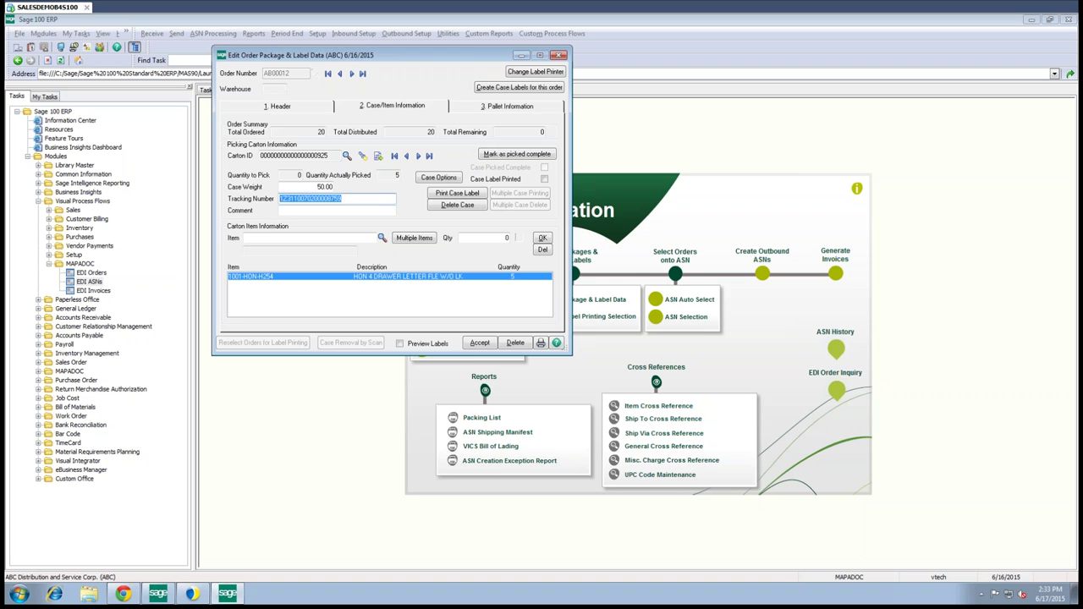
# Step: Return to the order header, accept the package and label data, and close the window
pyautogui.click(280, 106)
pyautogui.click(486, 344)
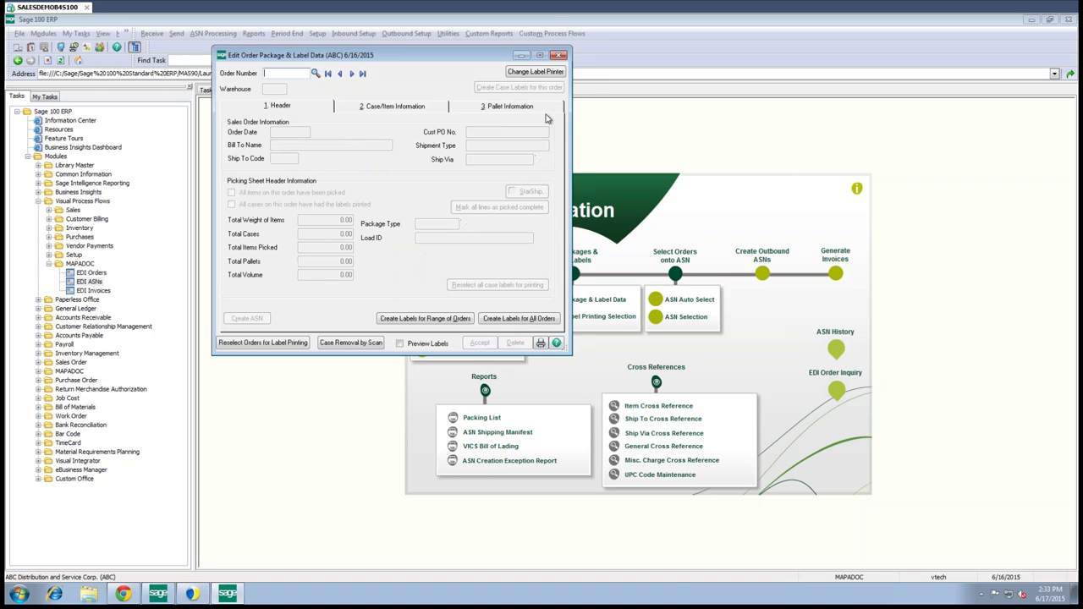
pyautogui.click(559, 56)
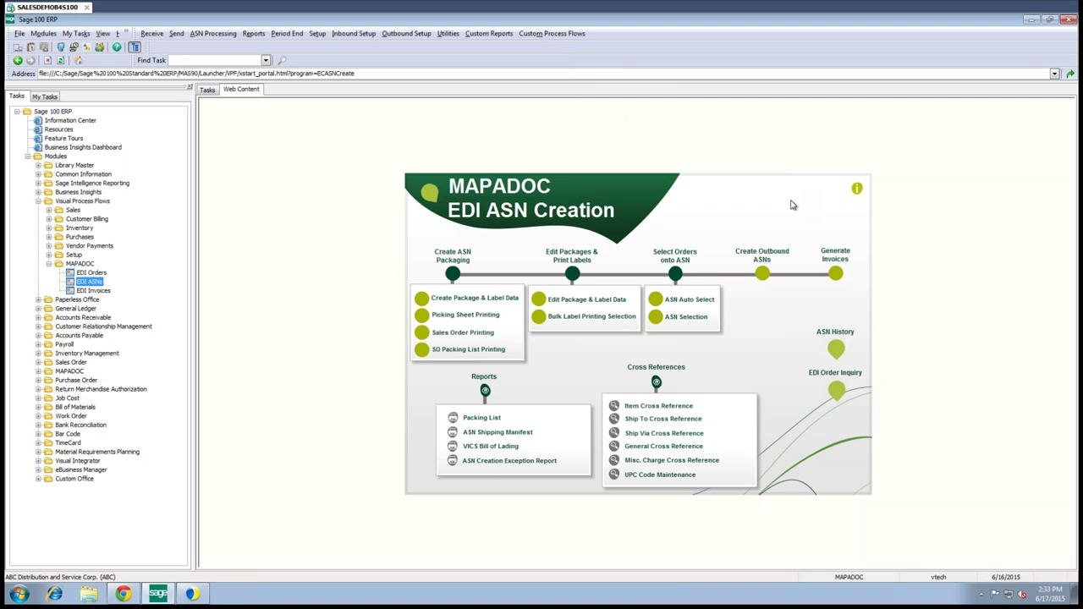
# Step: Open ASN Auto Select and look over the customer number, sales order number and ship date selection criteria
pyautogui.click(687, 305)
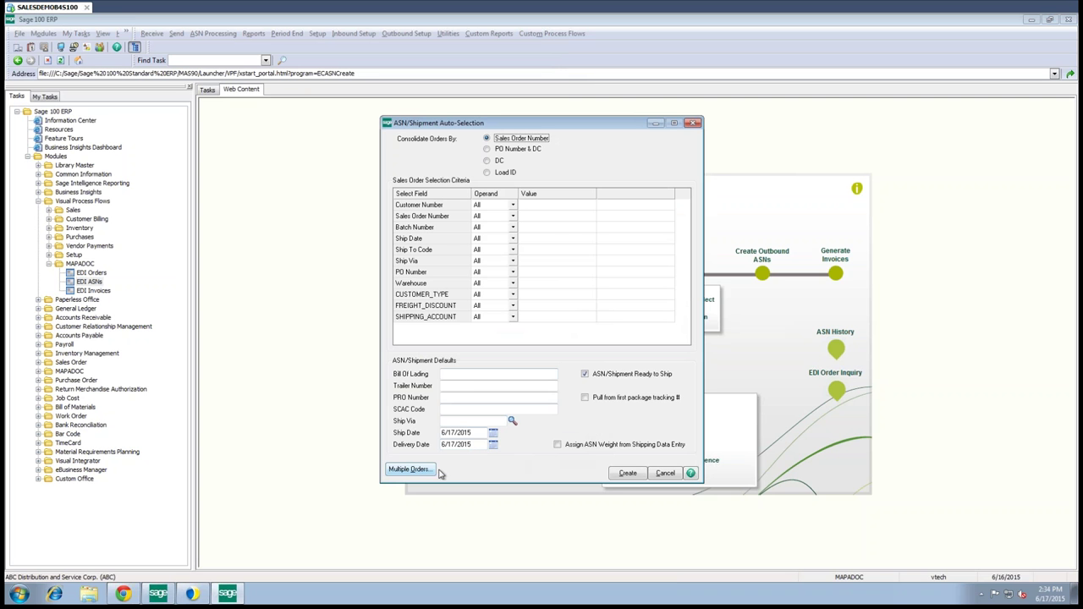
pyautogui.click(544, 209)
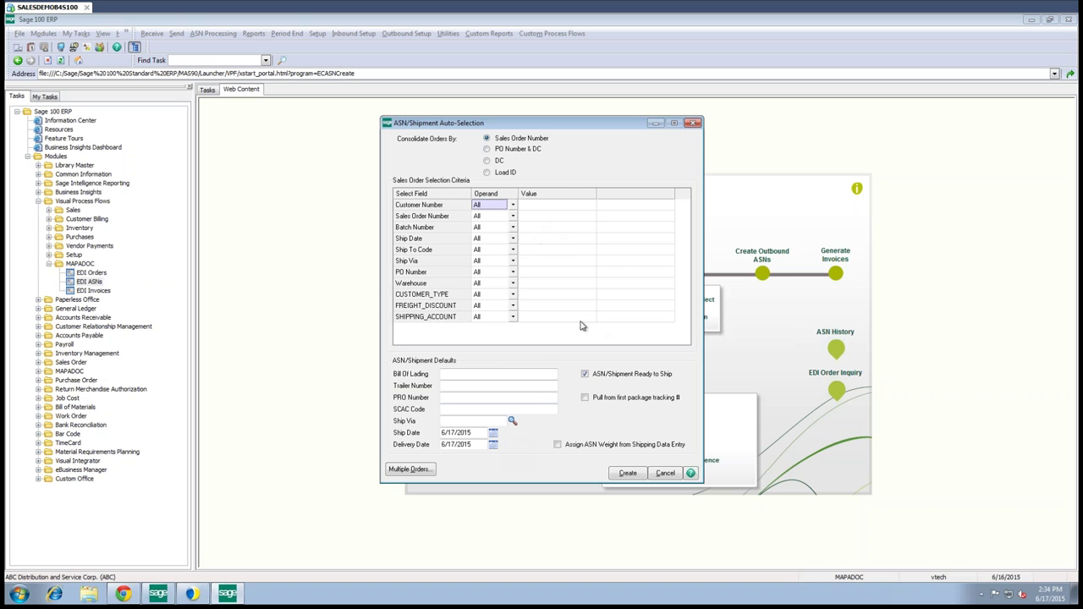
pyautogui.click(546, 217)
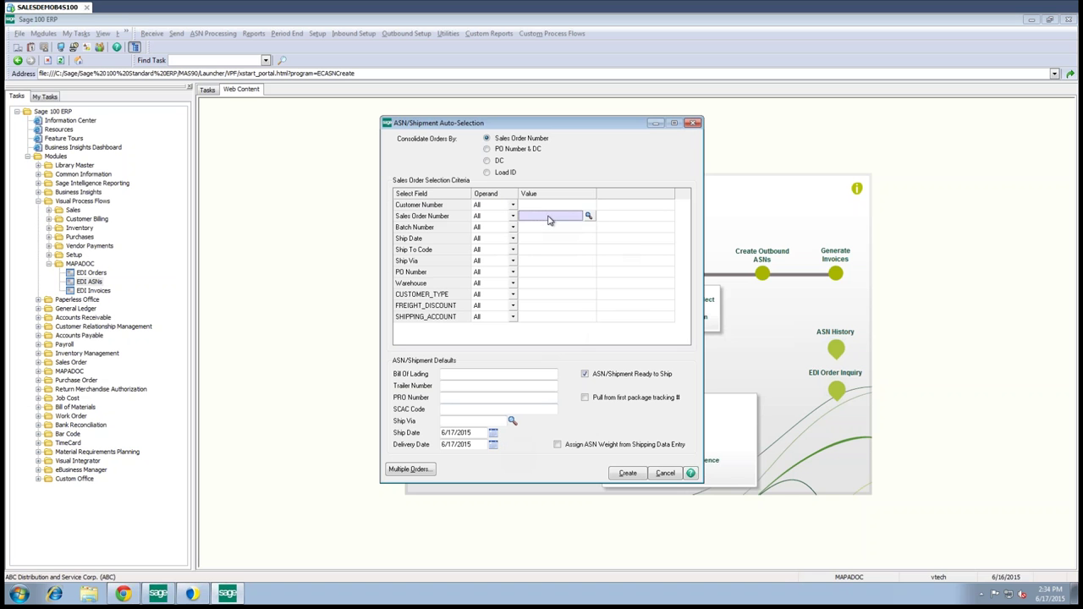
pyautogui.click(536, 240)
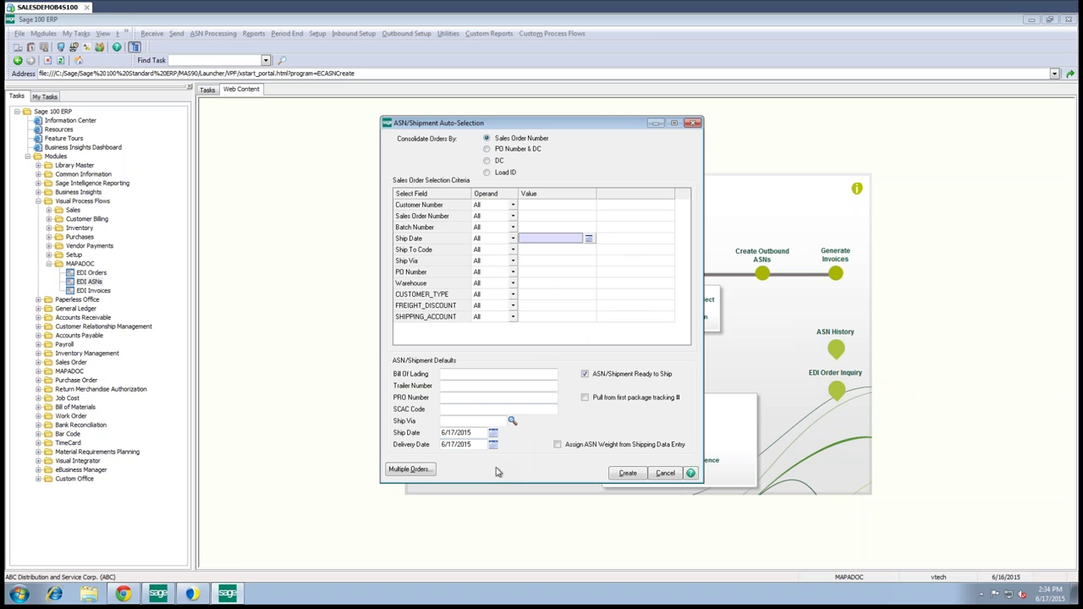
# Step: Open the multiple order selection for ASN creation and select the last two available orders of trading partner 01ABF
pyautogui.click(409, 469)
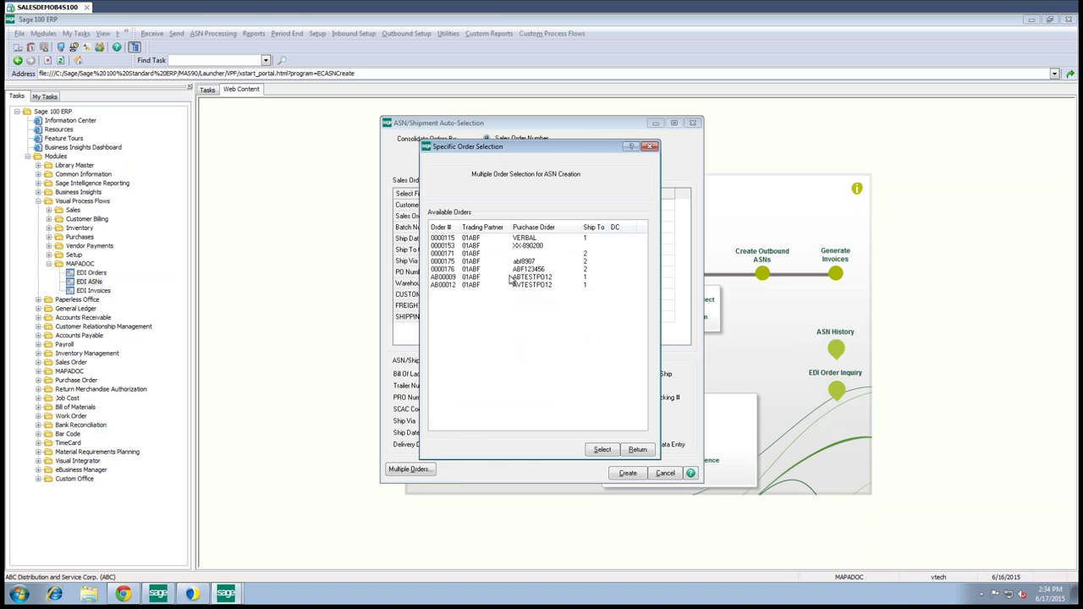
pyautogui.click(474, 288)
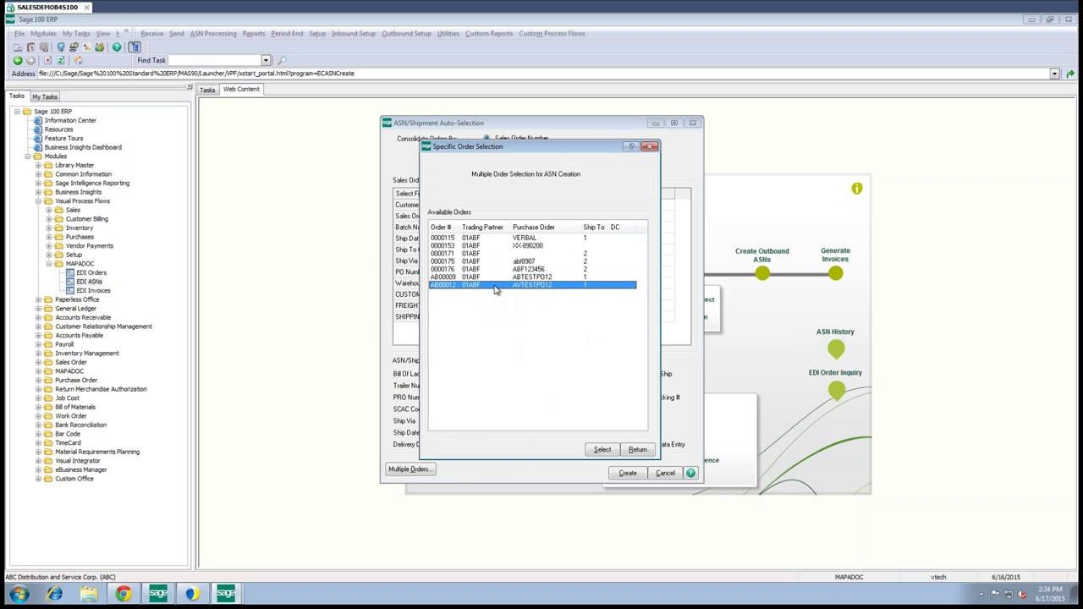
pyautogui.click(485, 279)
pyautogui.click(479, 254)
pyautogui.click(475, 239)
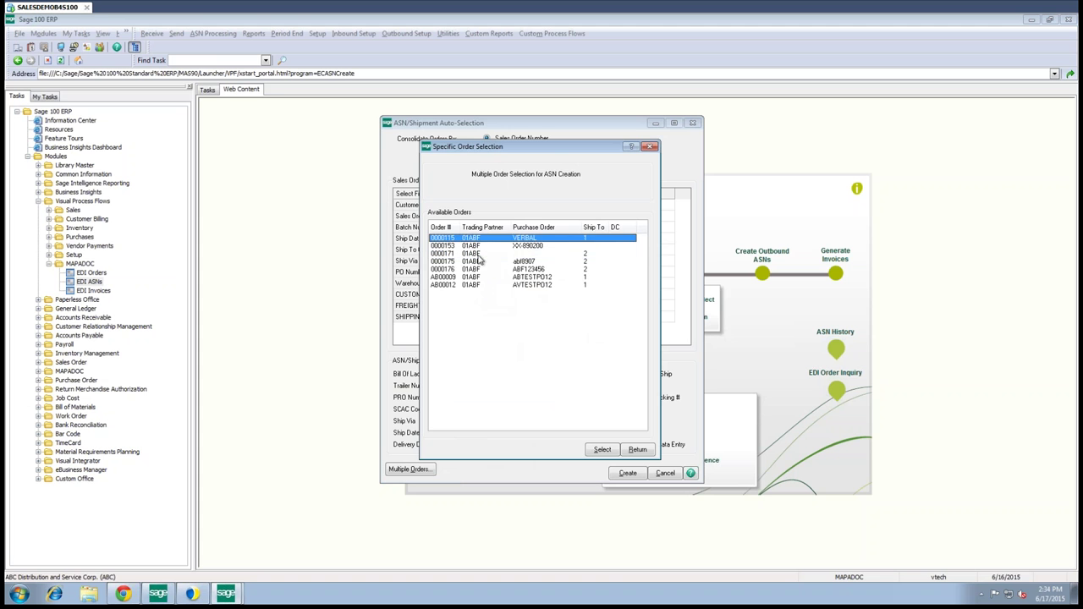
pyautogui.click(487, 269)
pyautogui.click(487, 278)
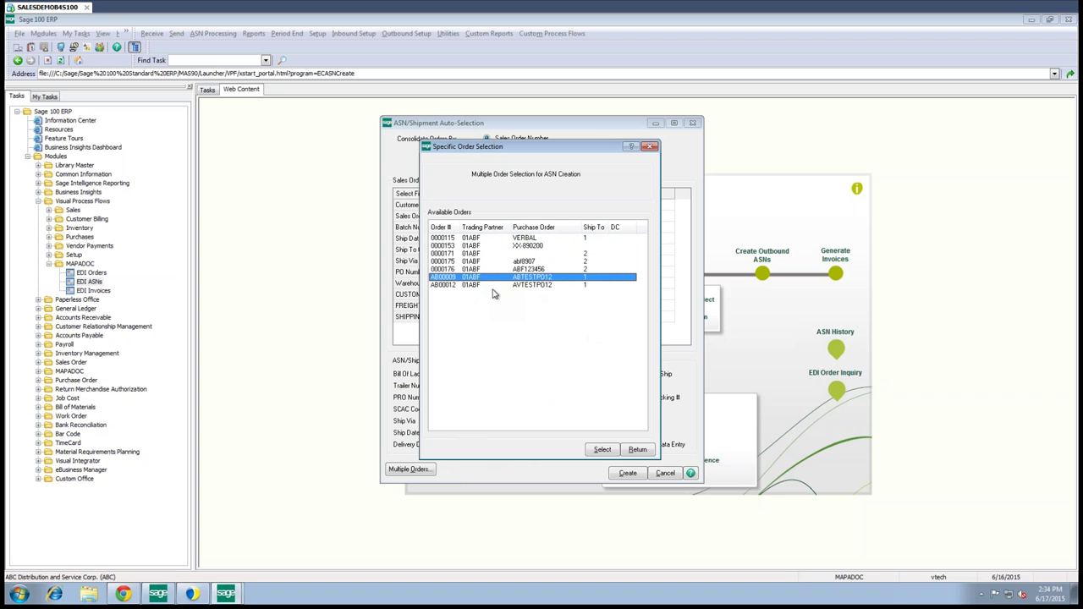
pyautogui.keyDown('ctrl'); pyautogui.click(487, 286); pyautogui.keyUp('ctrl')
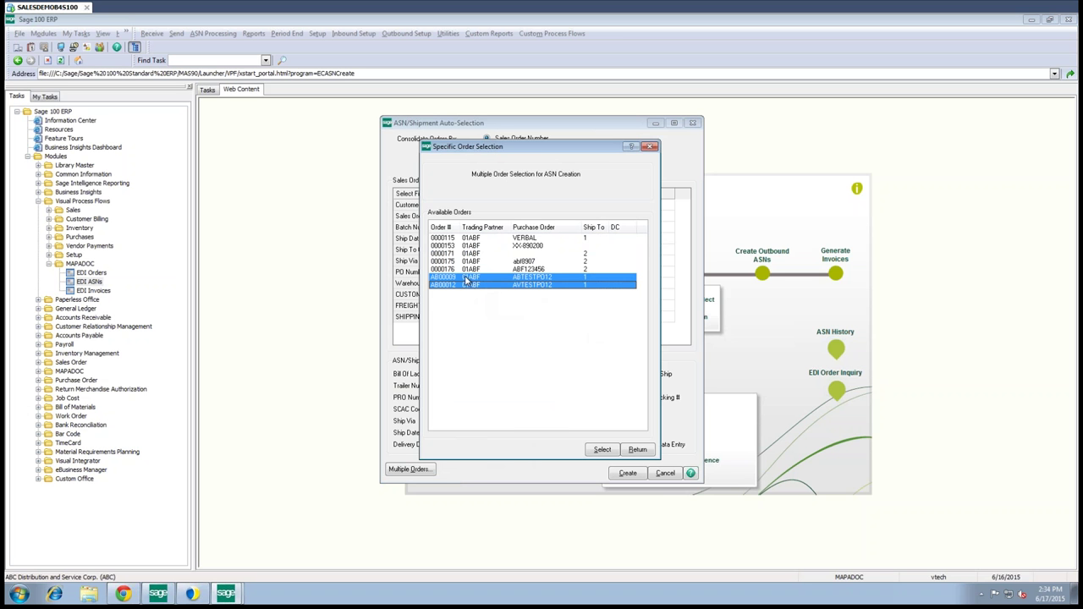
# Step: Create a single ASN/shipment per selected order and close auto-selection without opening ASN/Shipment Selection
pyautogui.click(602, 450)
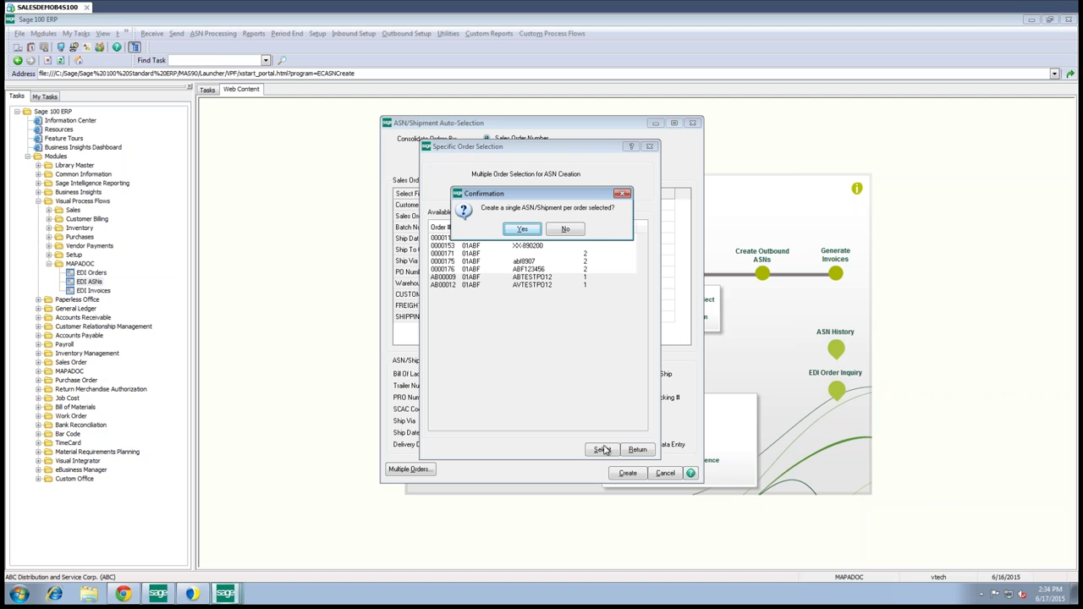
pyautogui.click(523, 231)
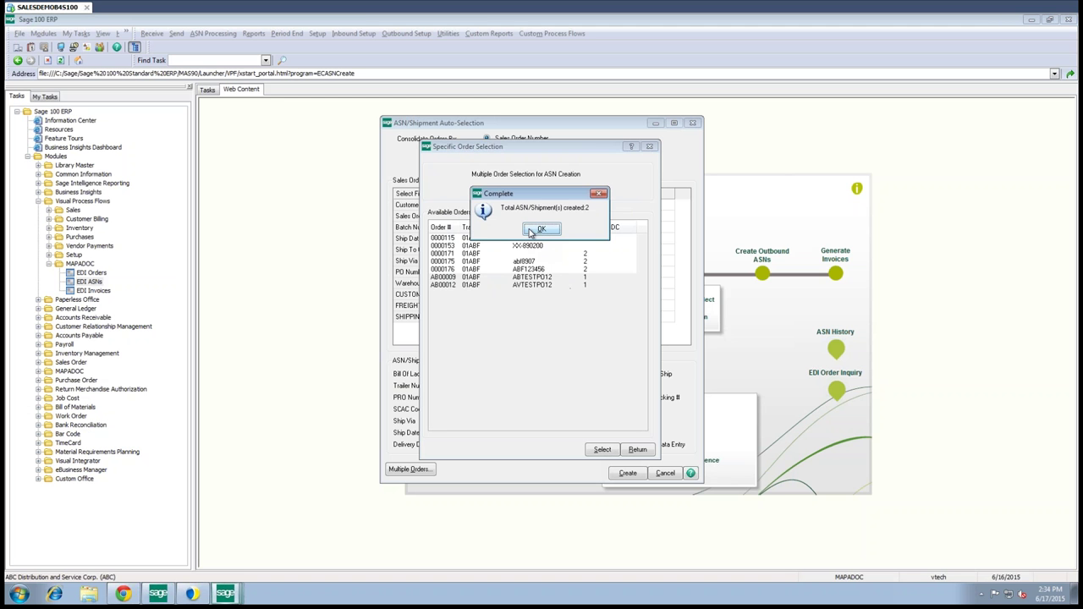
pyautogui.click(542, 230)
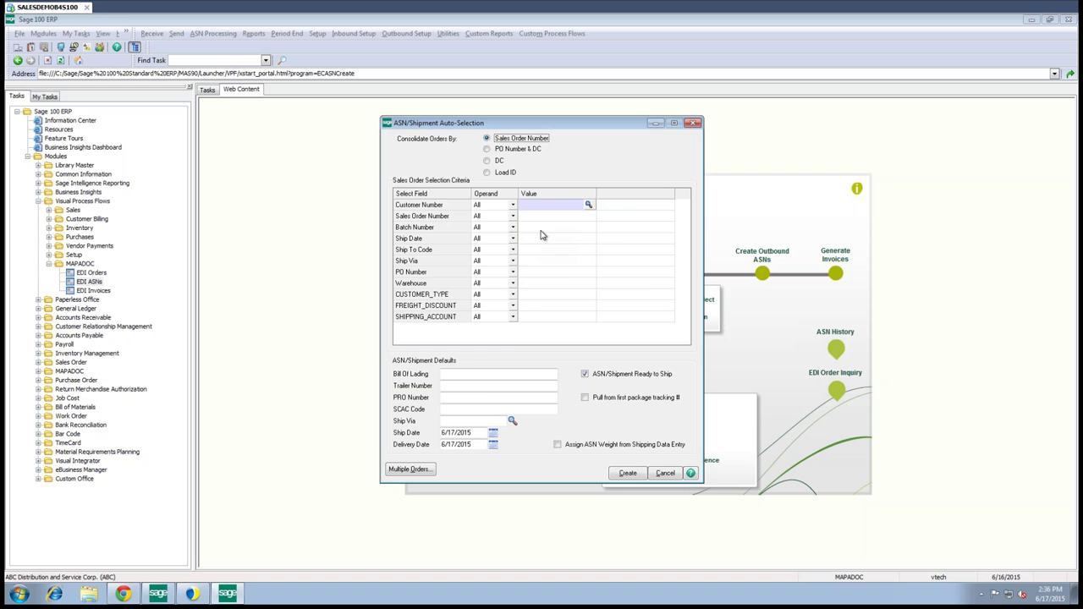
pyautogui.click(665, 473)
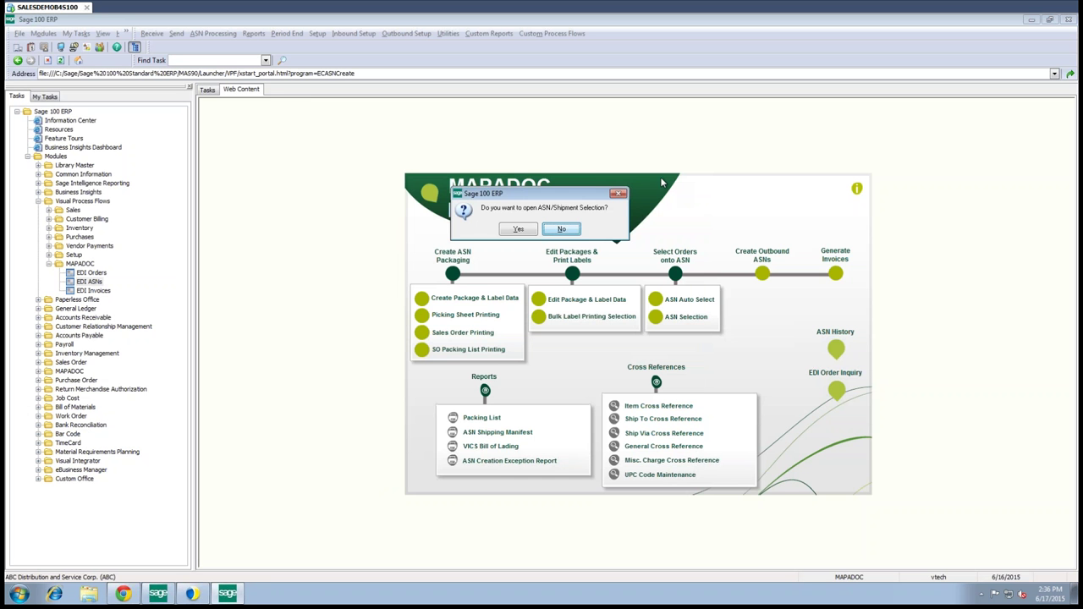
pyautogui.click(562, 229)
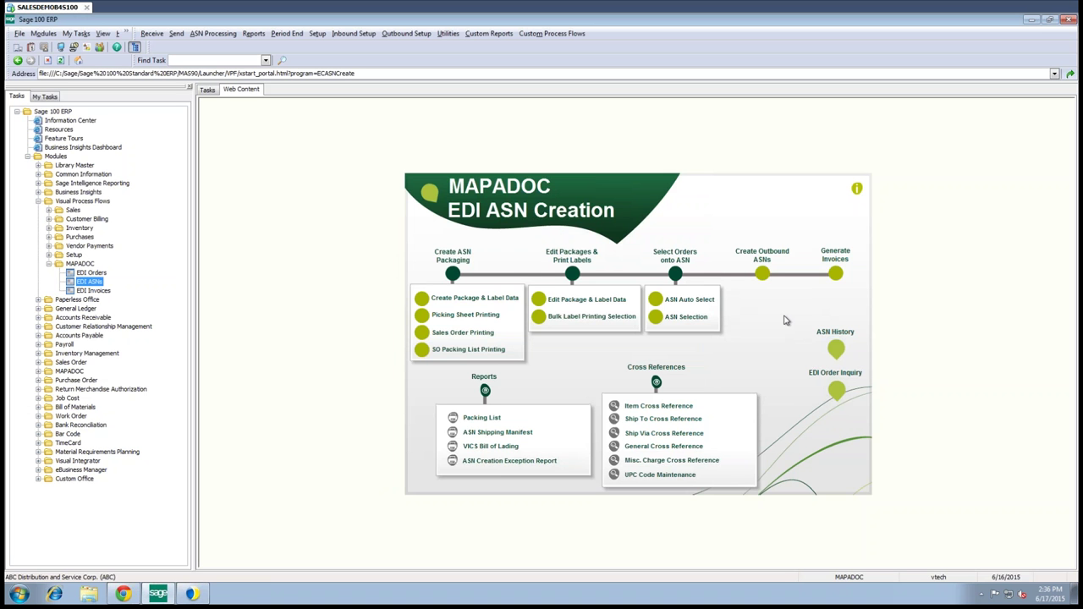
# Step: Open the MAPADOC EDI Invoices process flow
pyautogui.click(95, 291)
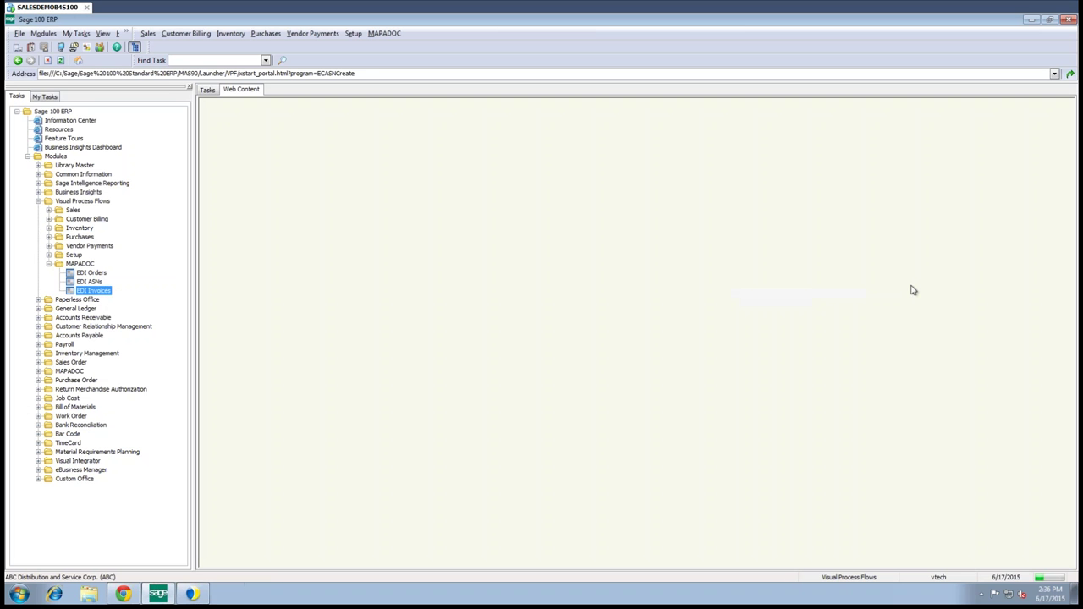